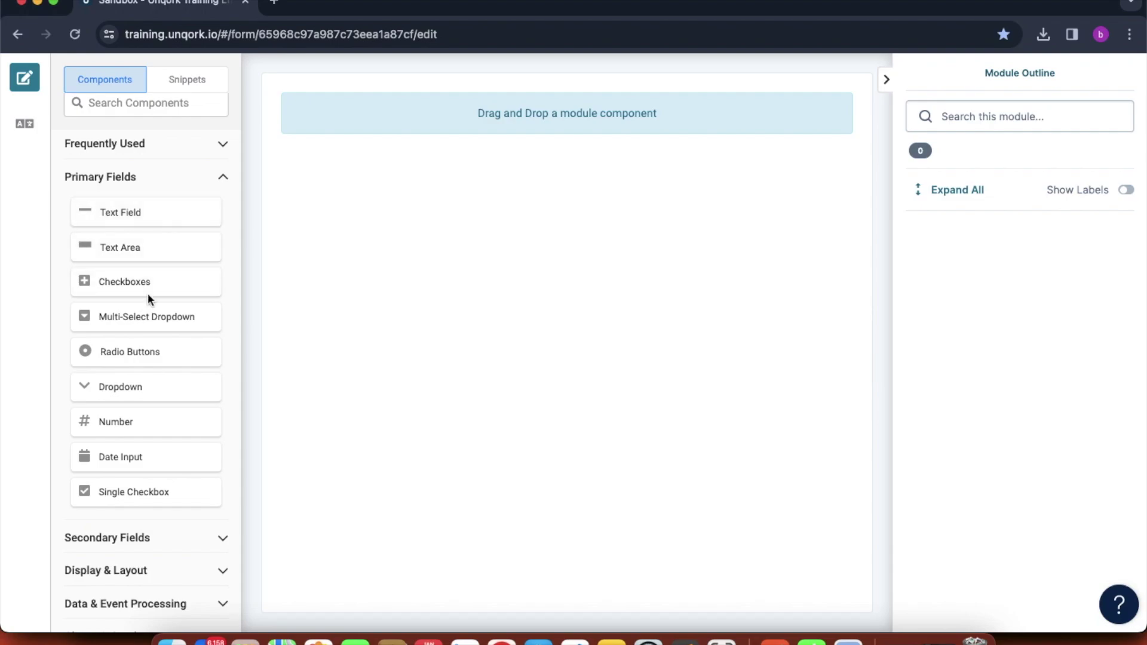
- Expand the Secondary Fields group in the Components sidebar of the empty module
{"action": "left_click", "coordinate": [131, 544]}
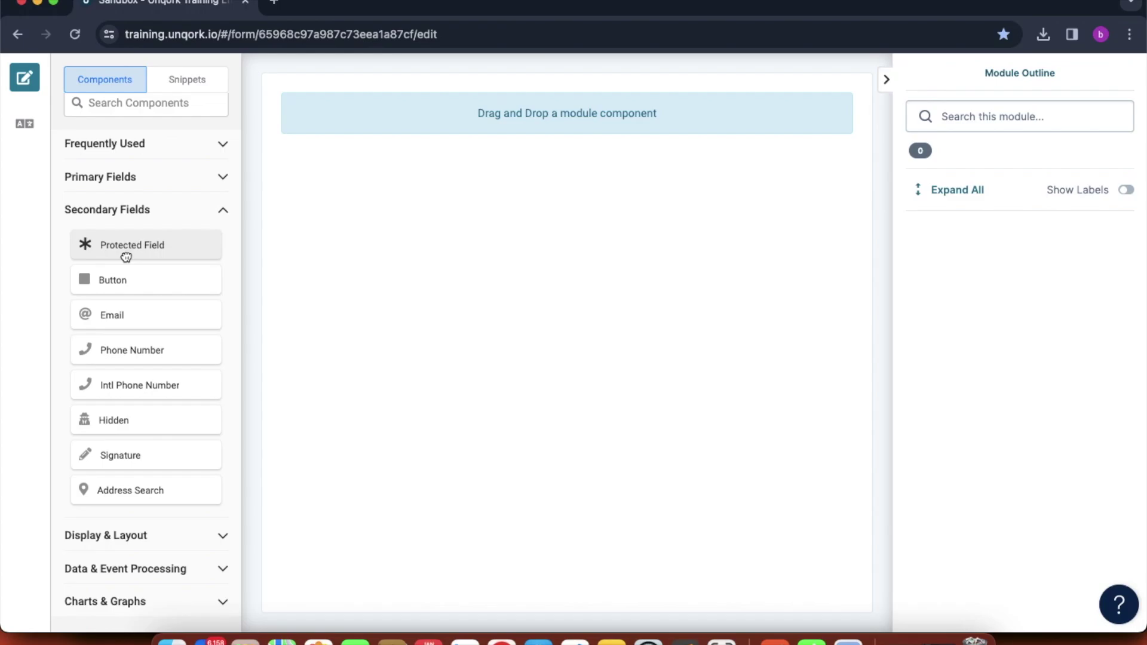
- Add a Protected Field with label 'Password' and placeholder 'Password', and save its settings
{"action": "left_click_drag", "start_coordinate": [126, 257], "coordinate": [411, 143]}
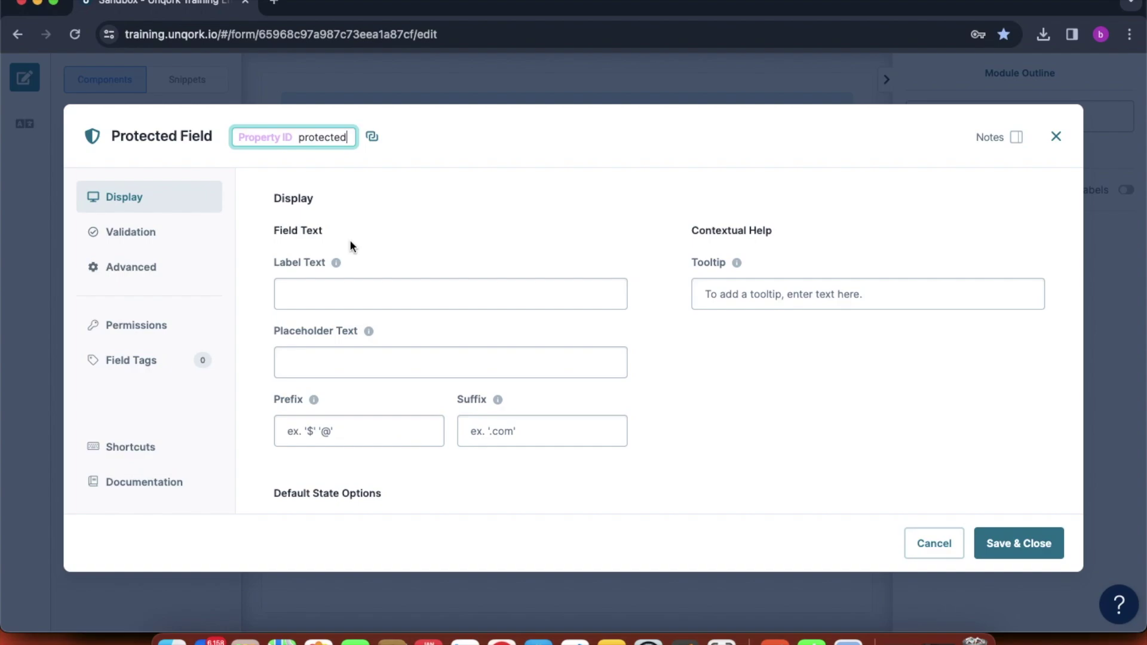
{"action": "left_click", "coordinate": [326, 291]}
{"action": "type", "text": "Pass"}
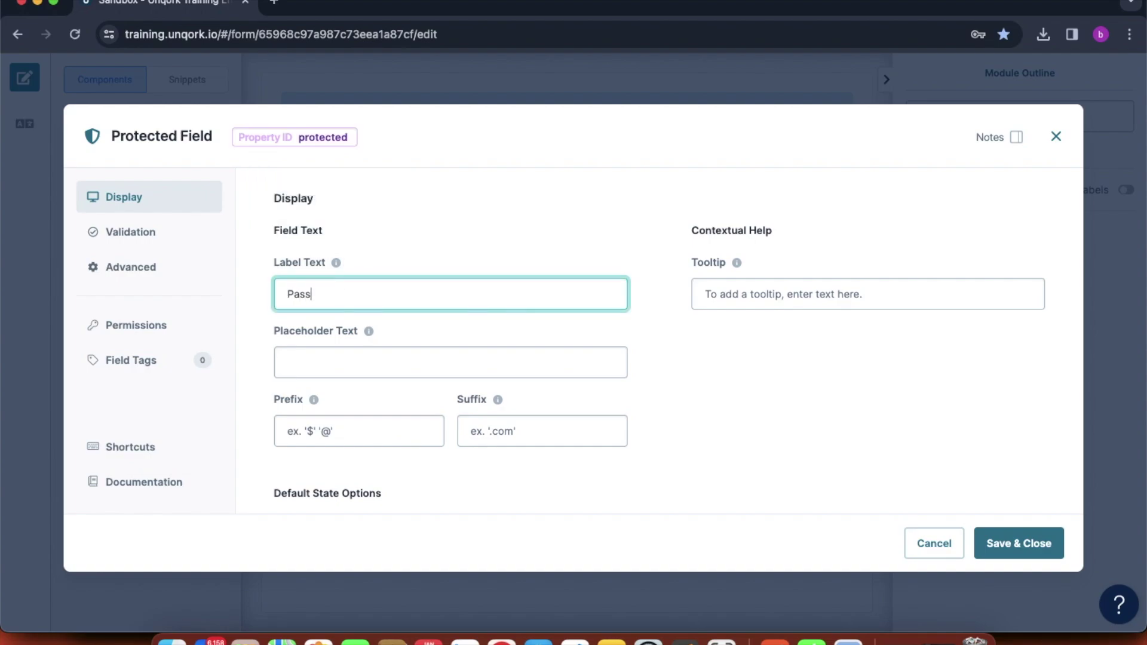
{"action": "type", "text": "word"}
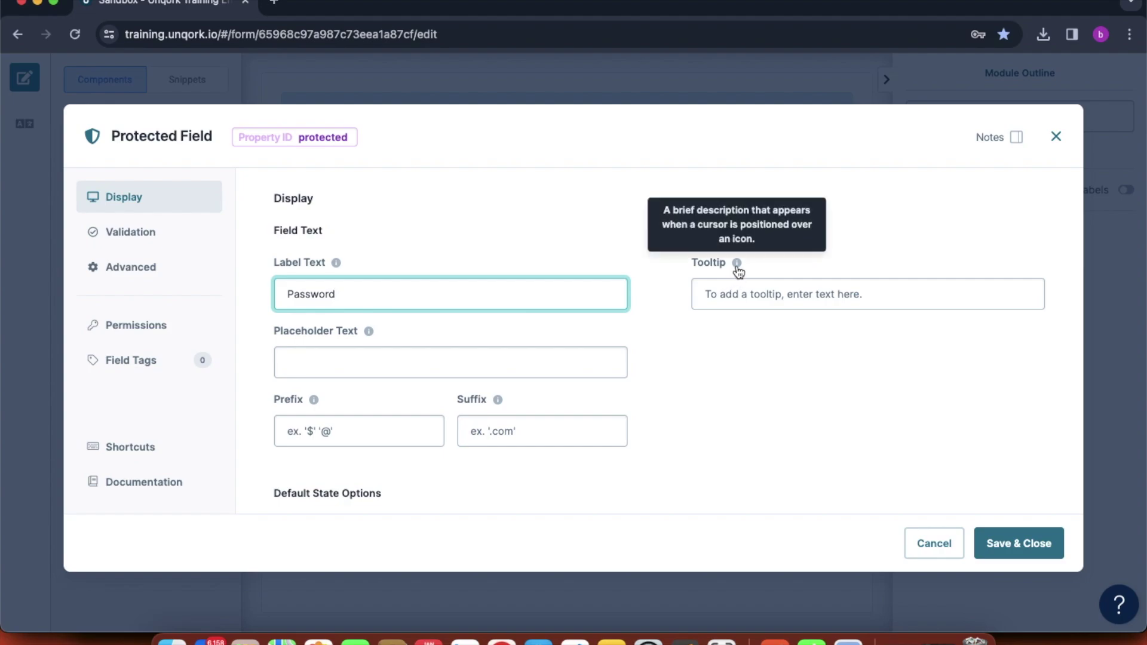
{"action": "left_click", "coordinate": [463, 370]}
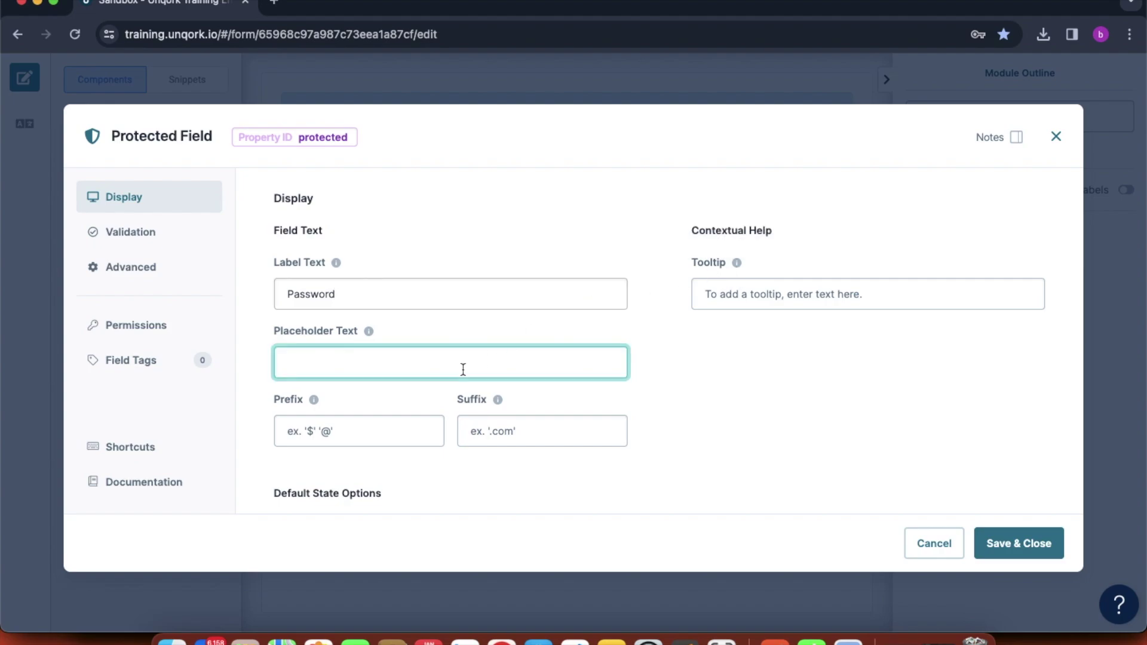
{"action": "type", "text": "Password"}
{"action": "scroll", "coordinate": [589, 402], "scroll_direction": "down", "scroll_amount": 15}
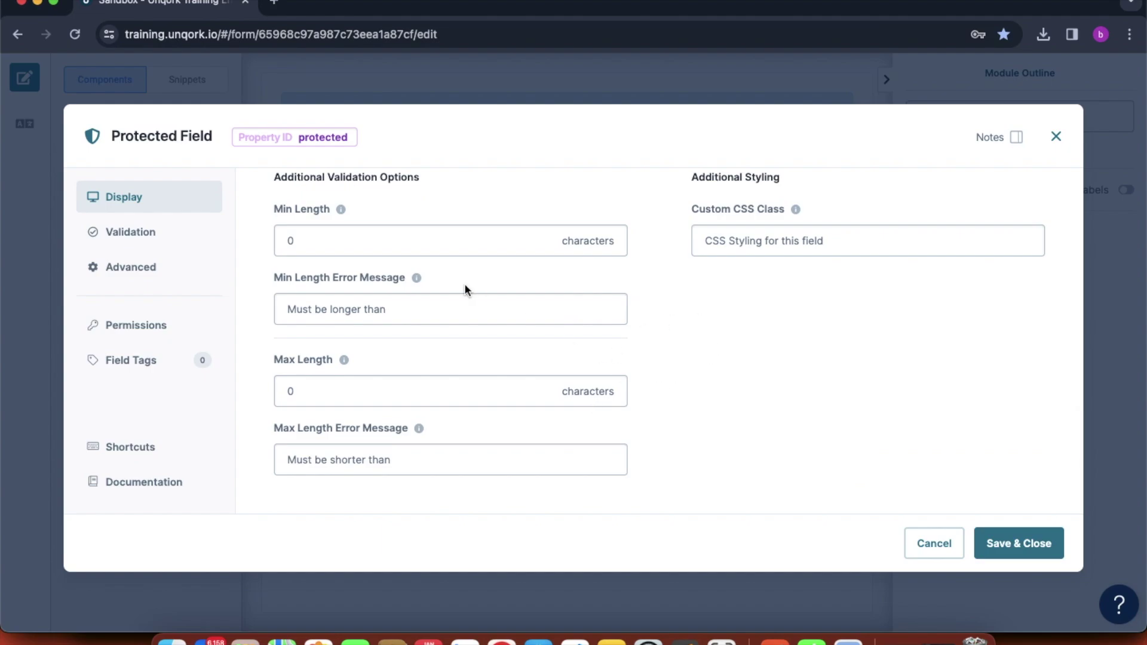
{"action": "scroll", "coordinate": [464, 289], "scroll_direction": "up", "scroll_amount": 15}
{"action": "mouse_move", "coordinate": [321, 149]}
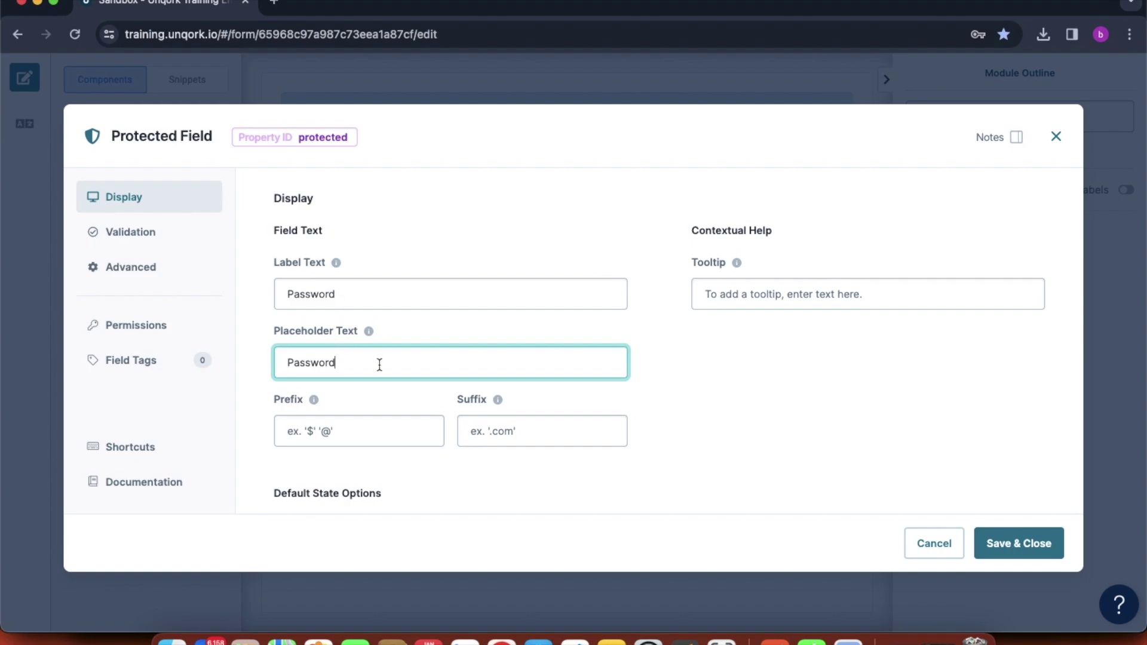
{"action": "left_click", "coordinate": [1019, 544]}
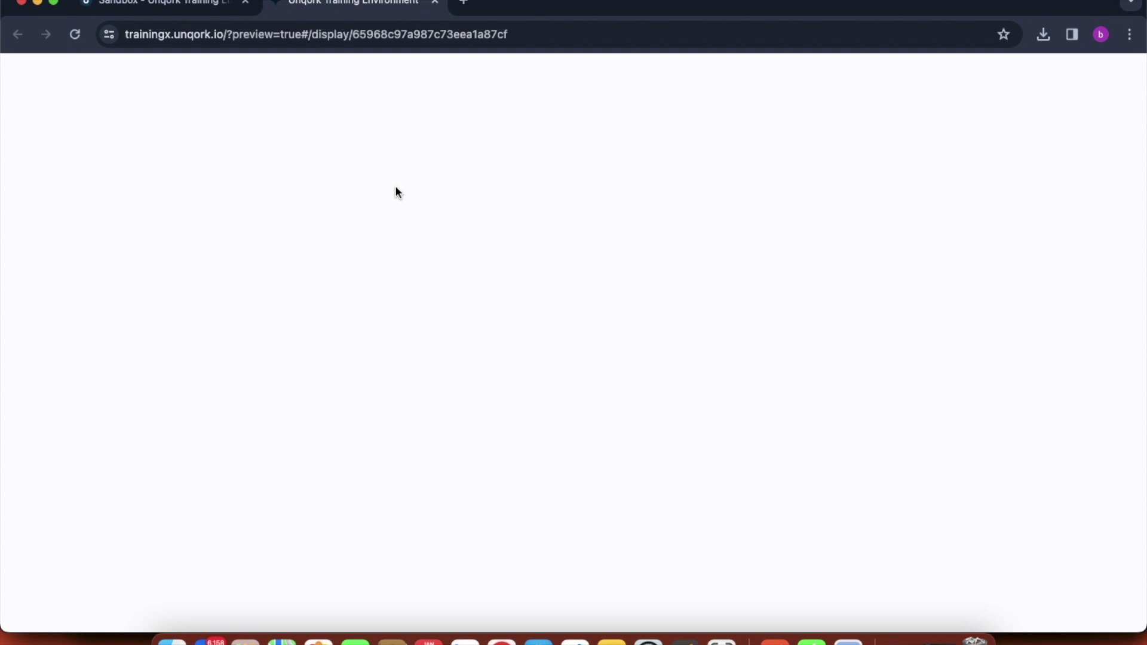
- In the preview, type characters into the Password field and check they appear masked
{"action": "left_click", "coordinate": [445, 171]}
{"action": "type", "text": "*********"}
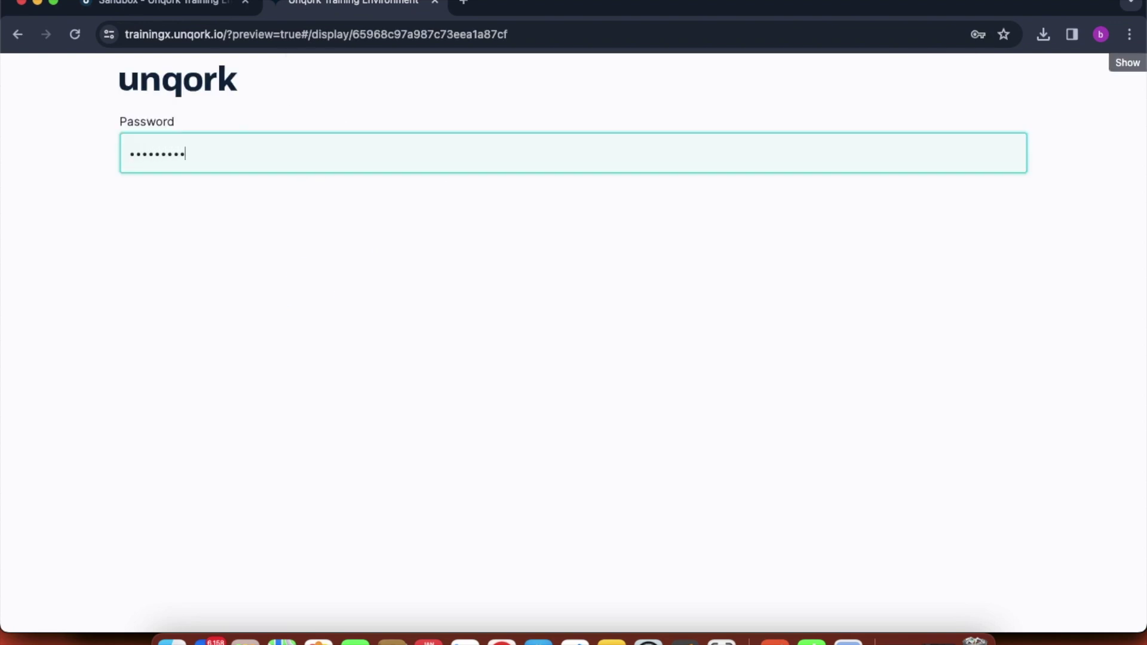
{"action": "double_click", "coordinate": [201, 156]}
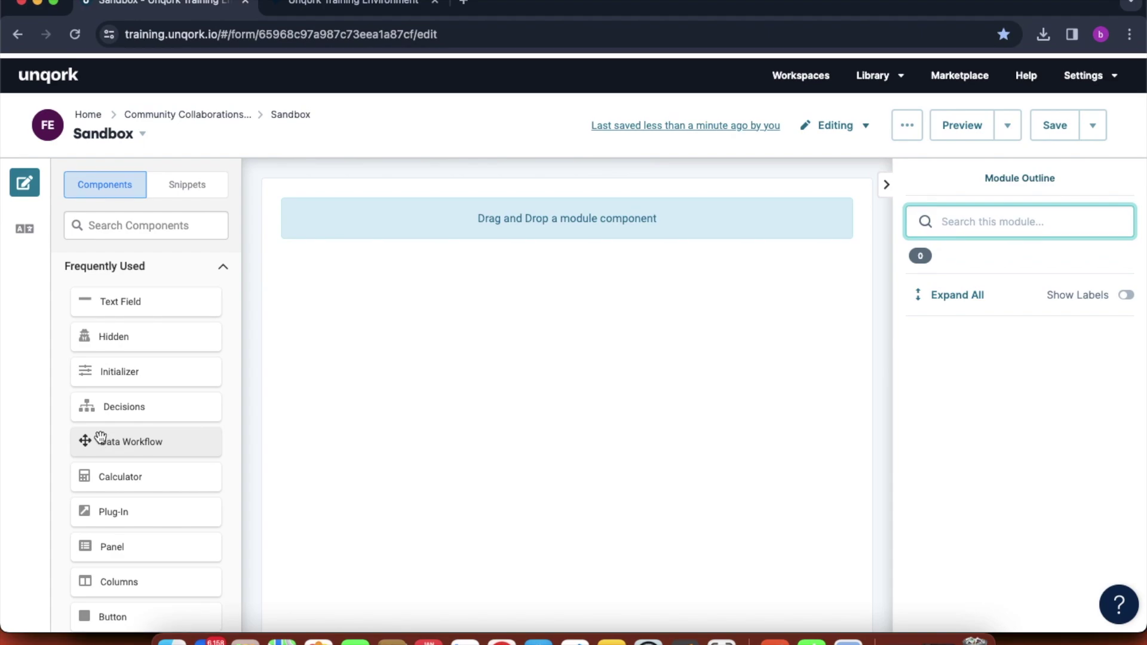
- Collapse the Frequently Used group and expand Secondary Fields in the component list
{"action": "scroll", "coordinate": [99, 439], "scroll_direction": "down", "scroll_amount": 3}
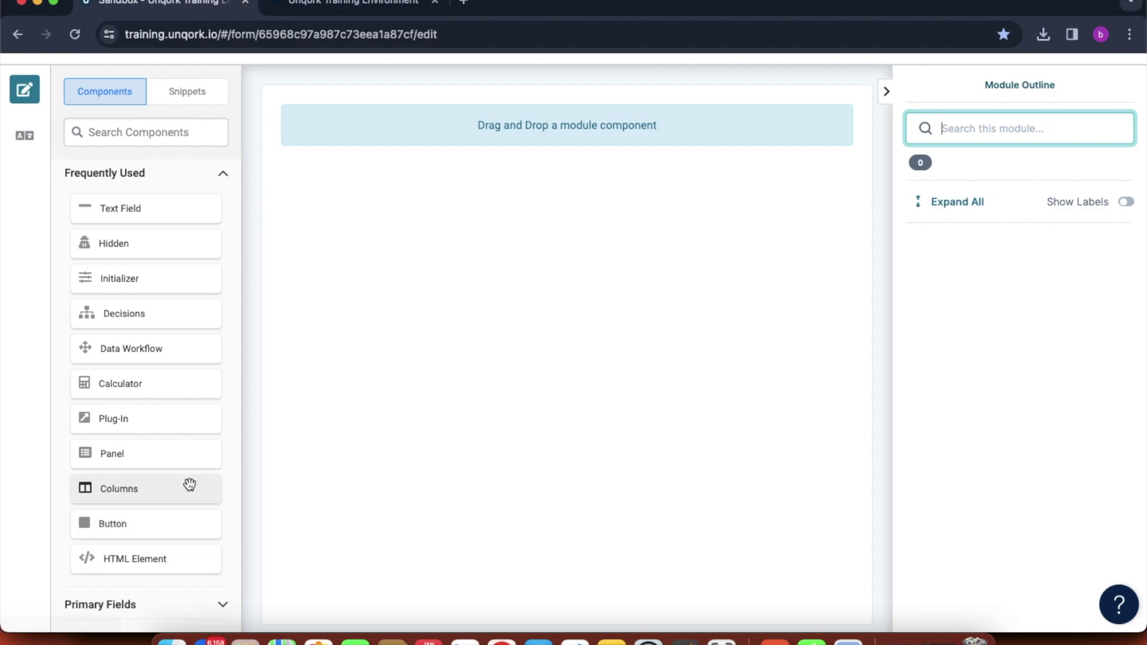
{"action": "scroll", "coordinate": [190, 484], "scroll_direction": "up", "scroll_amount": 1}
{"action": "scroll", "coordinate": [189, 484], "scroll_direction": "down", "scroll_amount": 2}
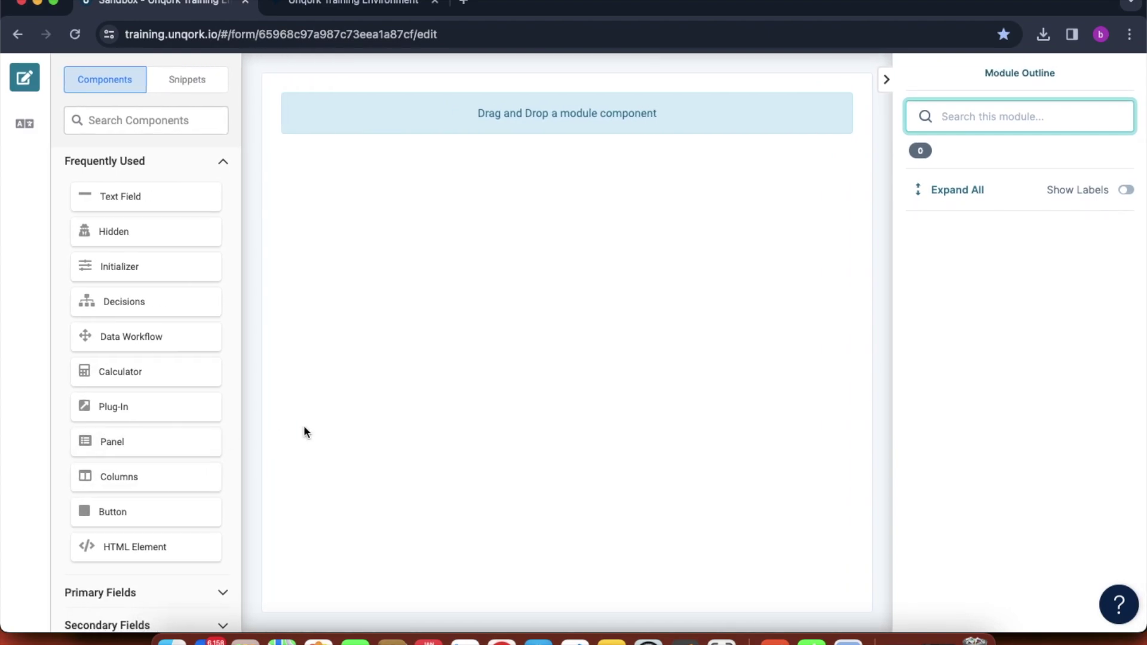
{"action": "left_click", "coordinate": [225, 173]}
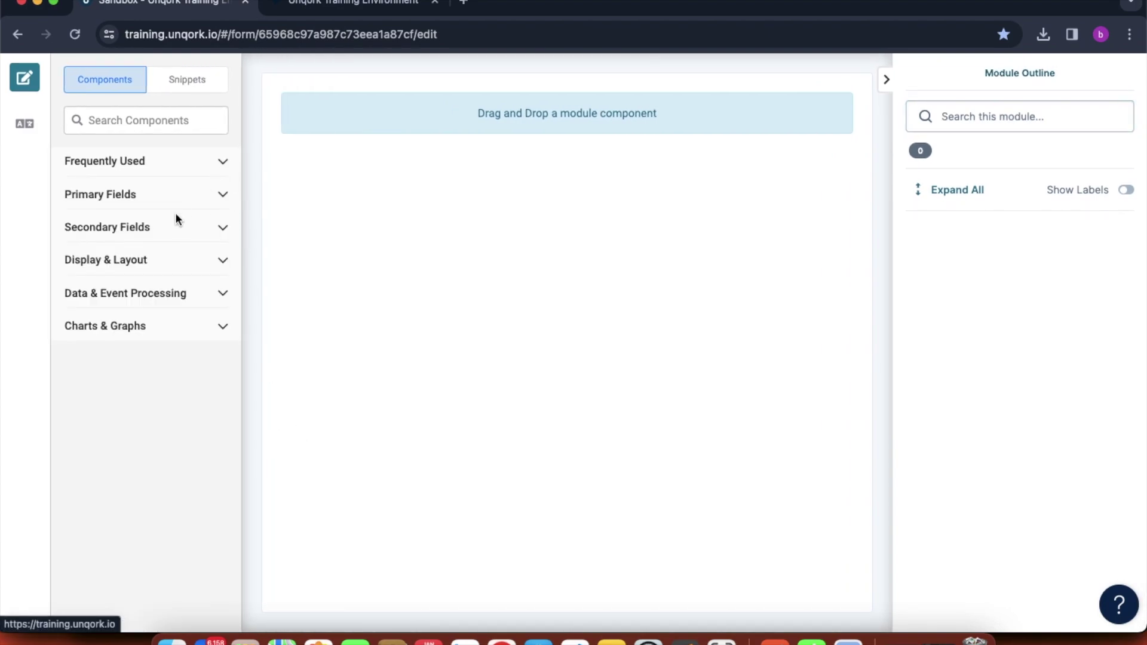
{"action": "left_click", "coordinate": [157, 231]}
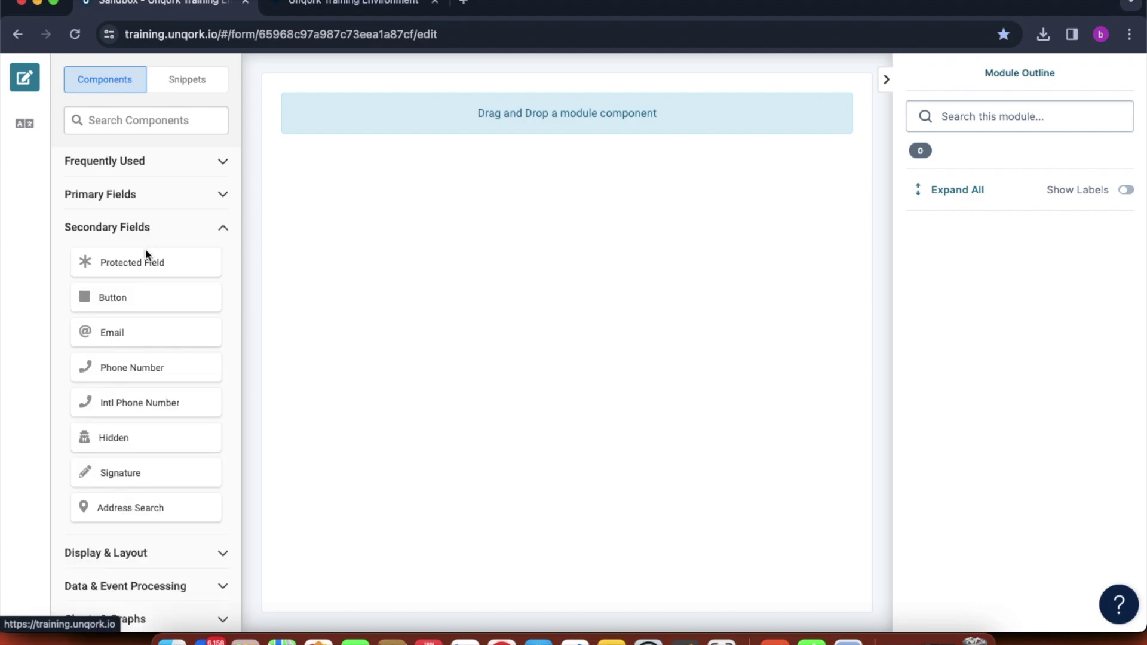
- Place an Email component on the canvas and give it the label 'Email'
{"action": "left_click_drag", "start_coordinate": [110, 330], "coordinate": [402, 145]}
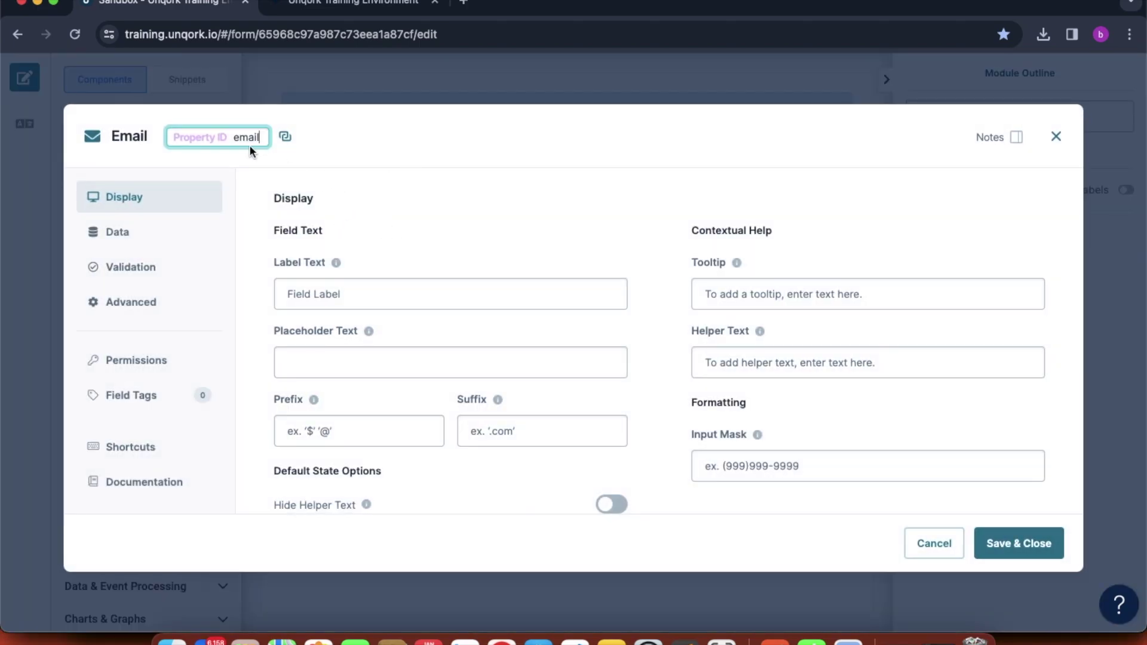
{"action": "left_click", "coordinate": [367, 299]}
{"action": "type", "text": "Email"}
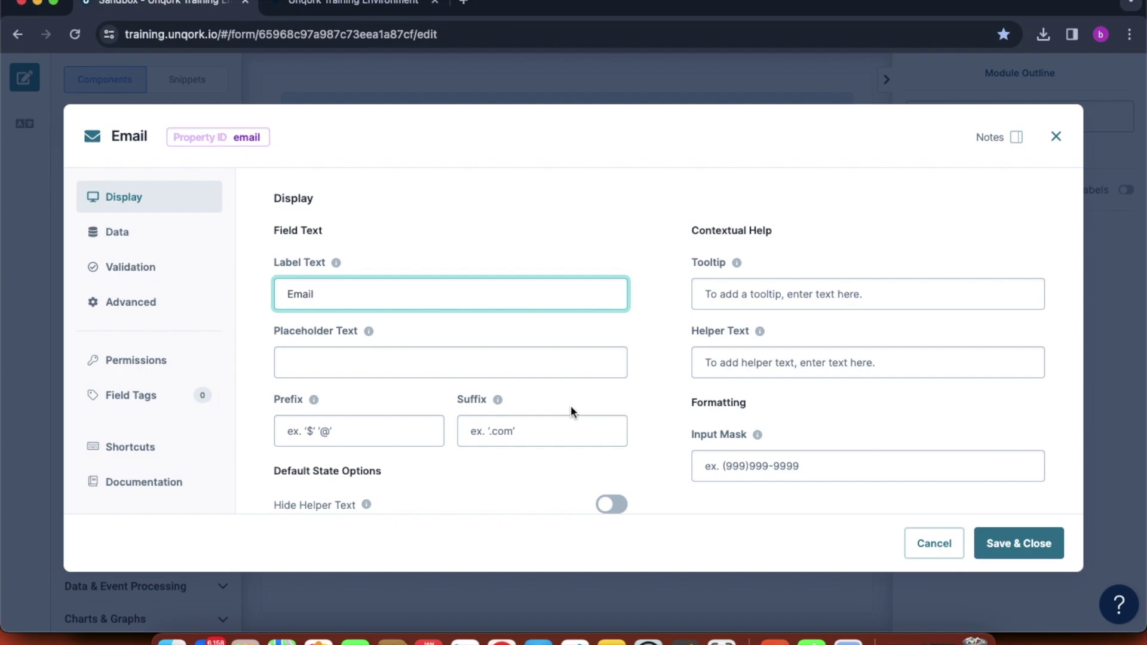
{"action": "scroll", "coordinate": [571, 411], "scroll_direction": "down", "scroll_amount": 10}
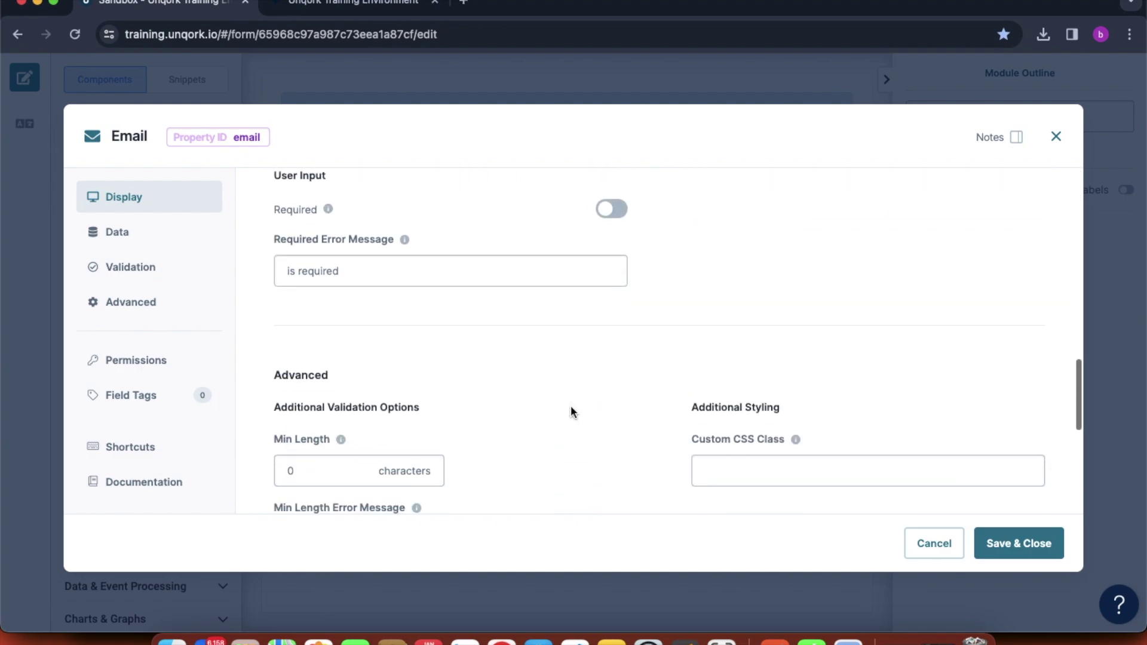
{"action": "scroll", "coordinate": [572, 409], "scroll_direction": "down", "scroll_amount": 6}
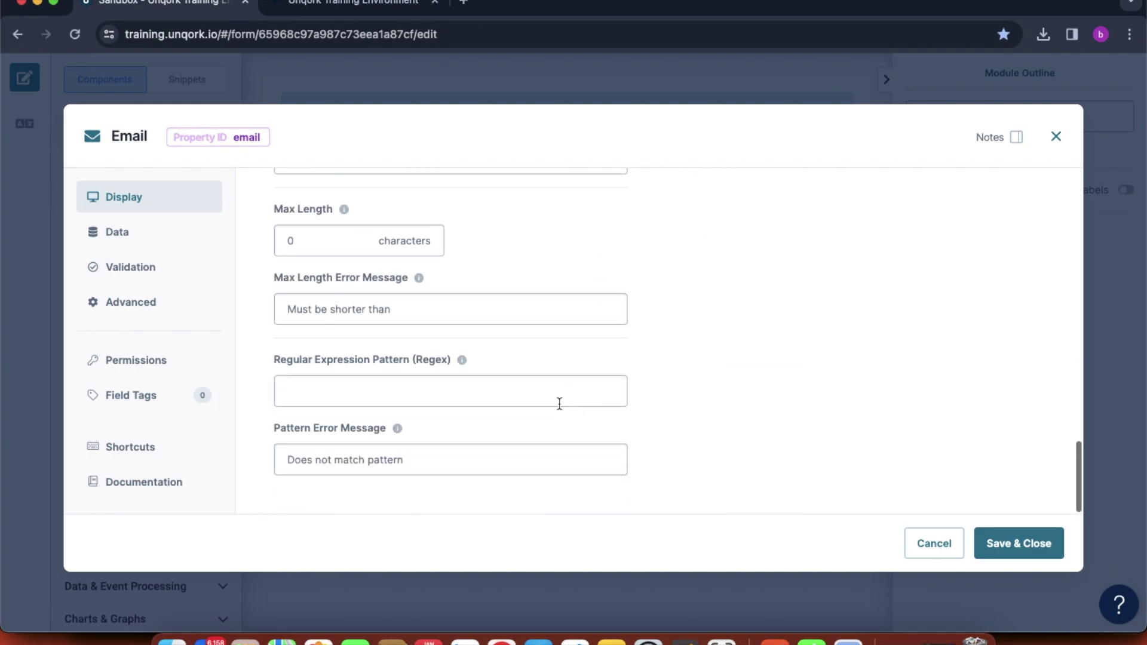
{"action": "scroll", "coordinate": [663, 292], "scroll_direction": "up", "scroll_amount": 1}
{"action": "scroll", "coordinate": [663, 293], "scroll_direction": "up", "scroll_amount": 5}
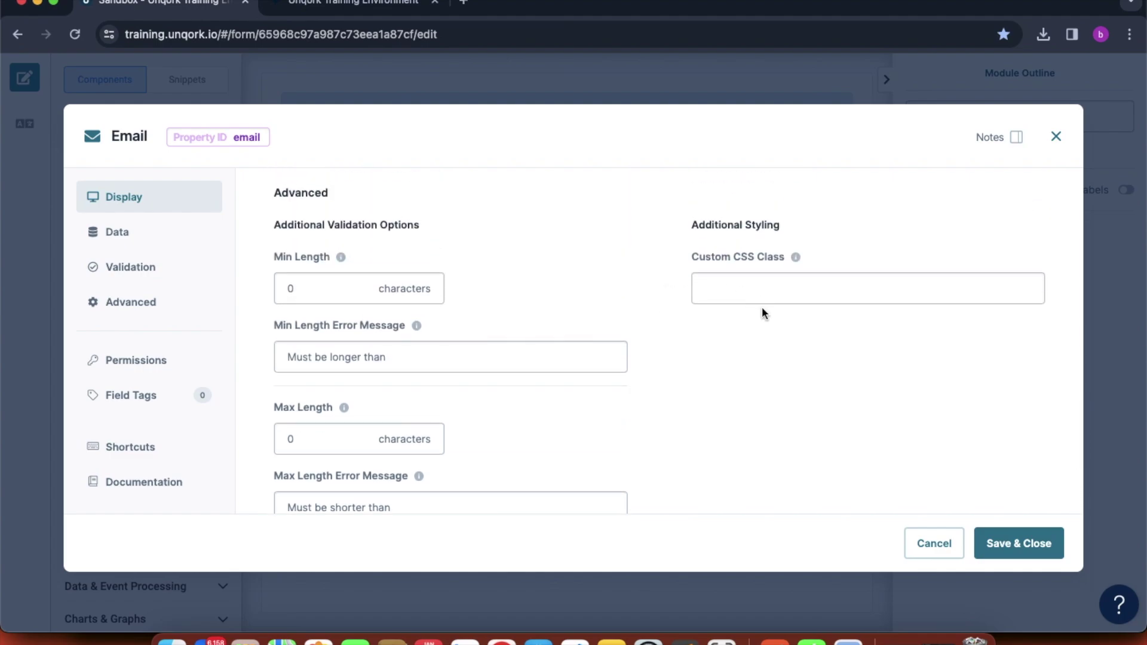
{"action": "scroll", "coordinate": [763, 312], "scroll_direction": "down", "scroll_amount": 6}
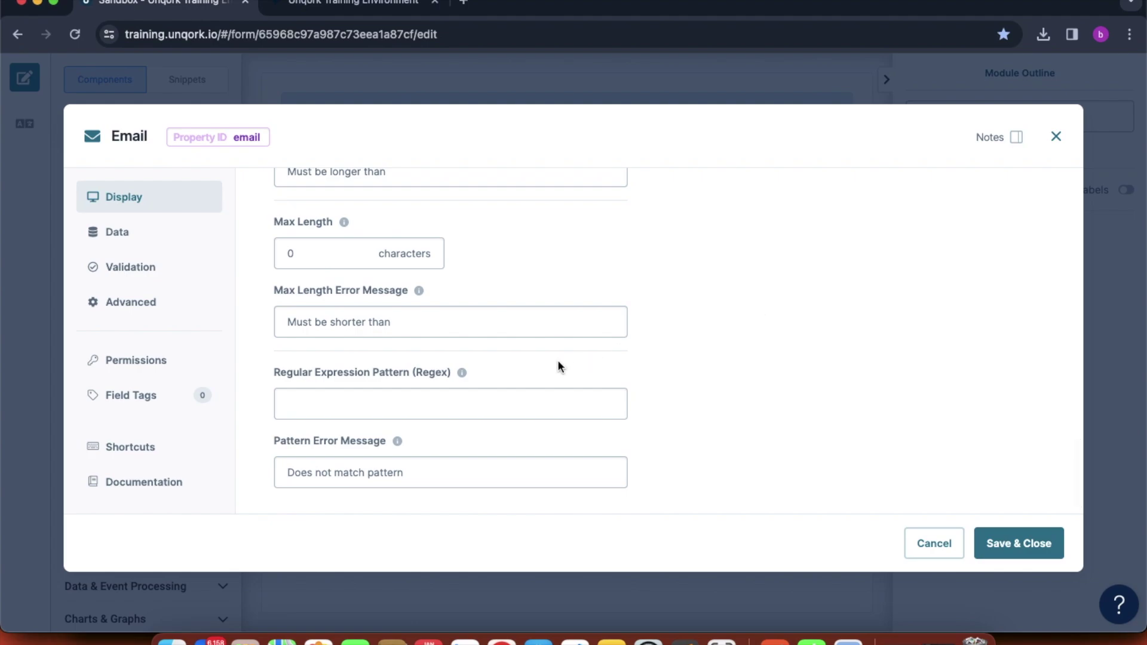
- Review the Email field's regex pattern and pattern error message settings, then save and close
{"action": "left_click", "coordinate": [399, 397]}
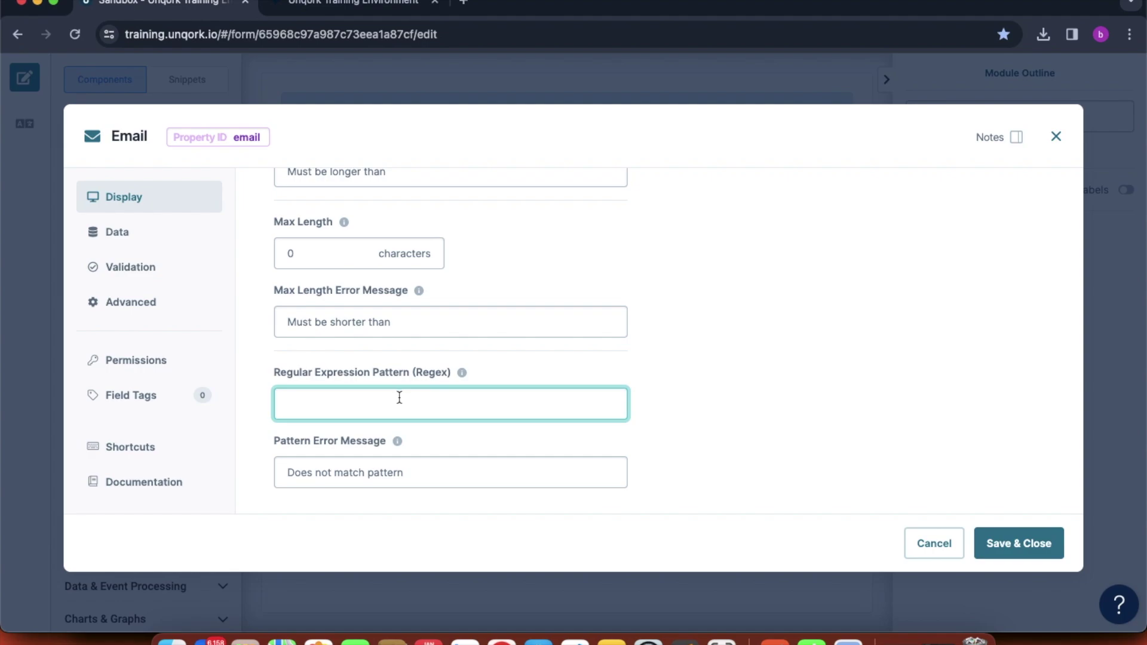
{"action": "mouse_move", "coordinate": [461, 376]}
{"action": "left_click", "coordinate": [384, 470]}
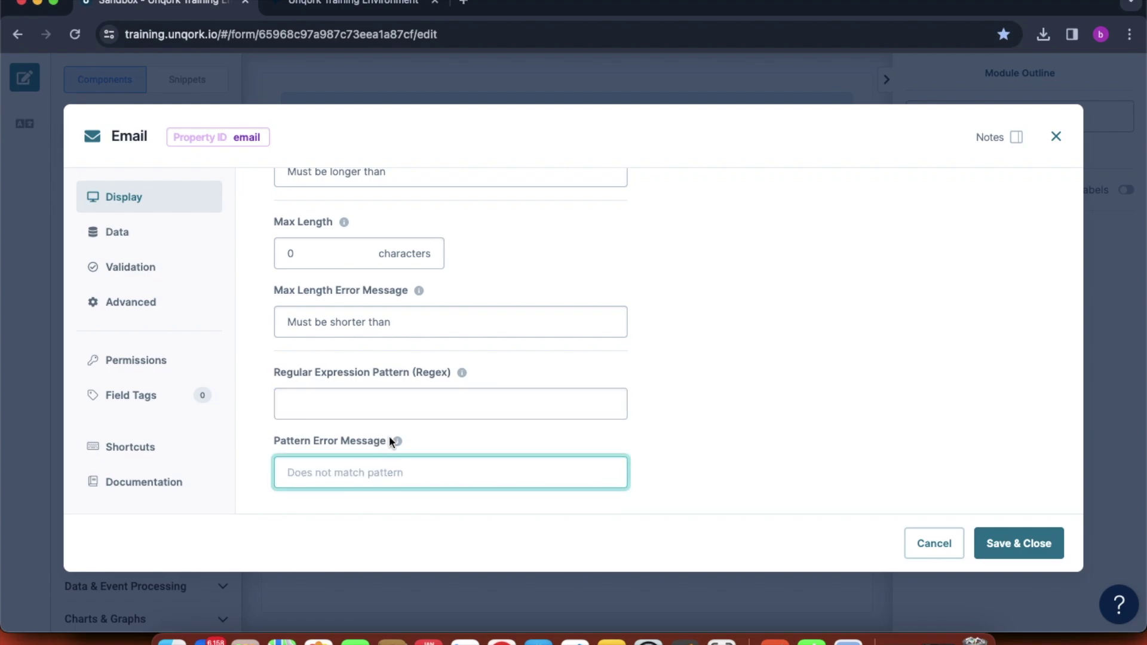
{"action": "left_click", "coordinate": [410, 402]}
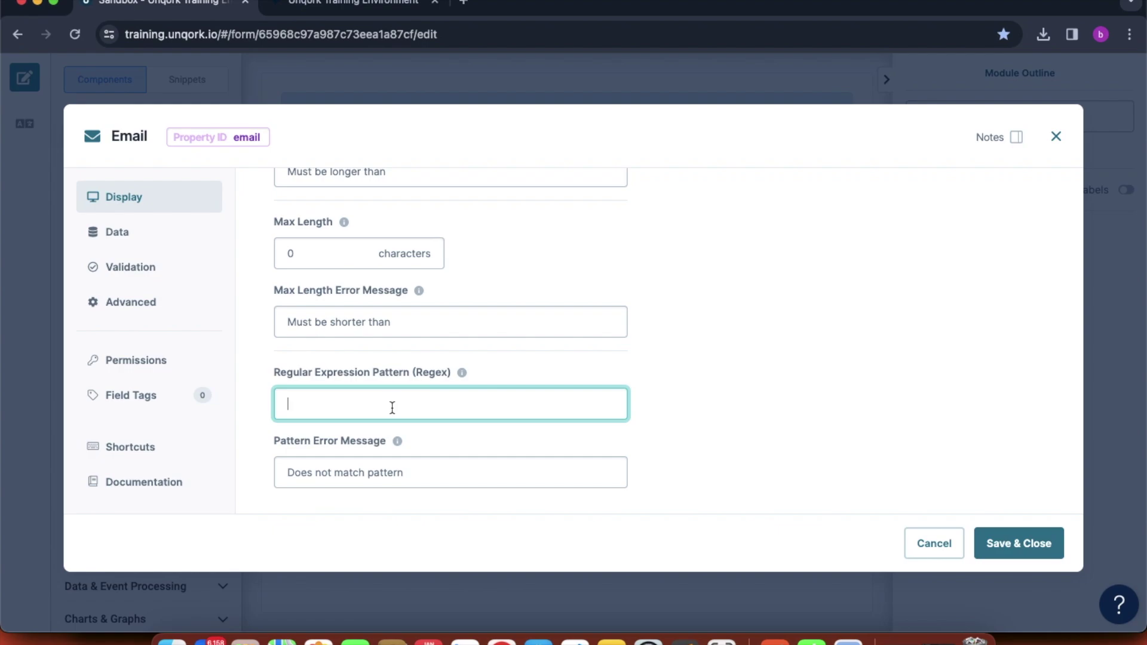
{"action": "left_click", "coordinate": [364, 466]}
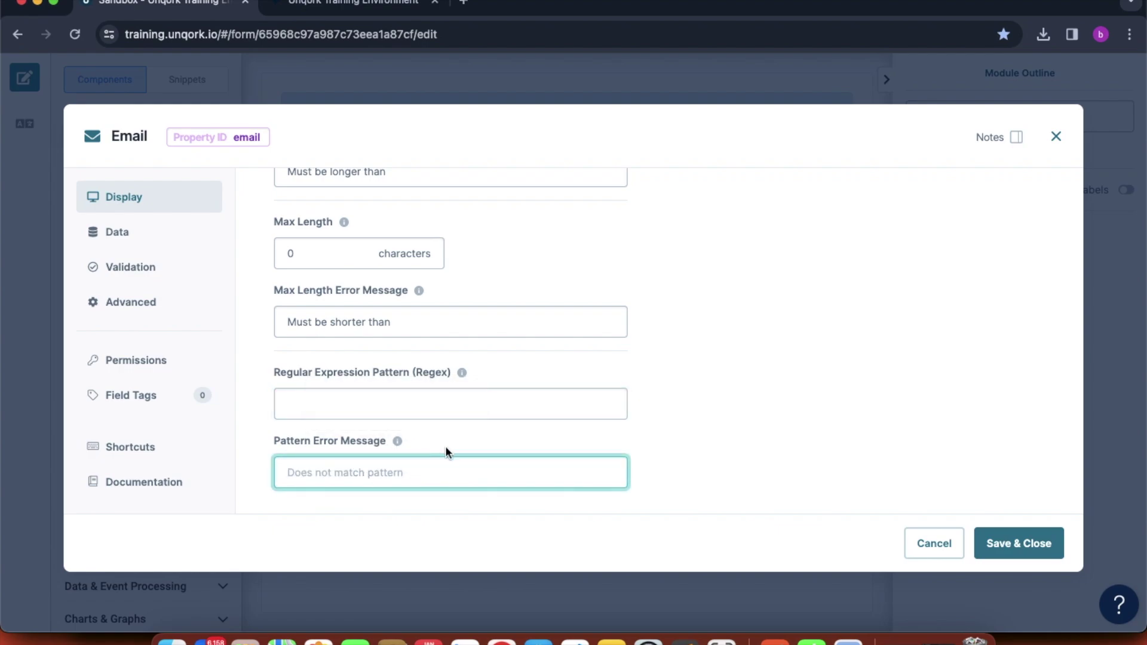
{"action": "scroll", "coordinate": [589, 429], "scroll_direction": "up", "scroll_amount": 10}
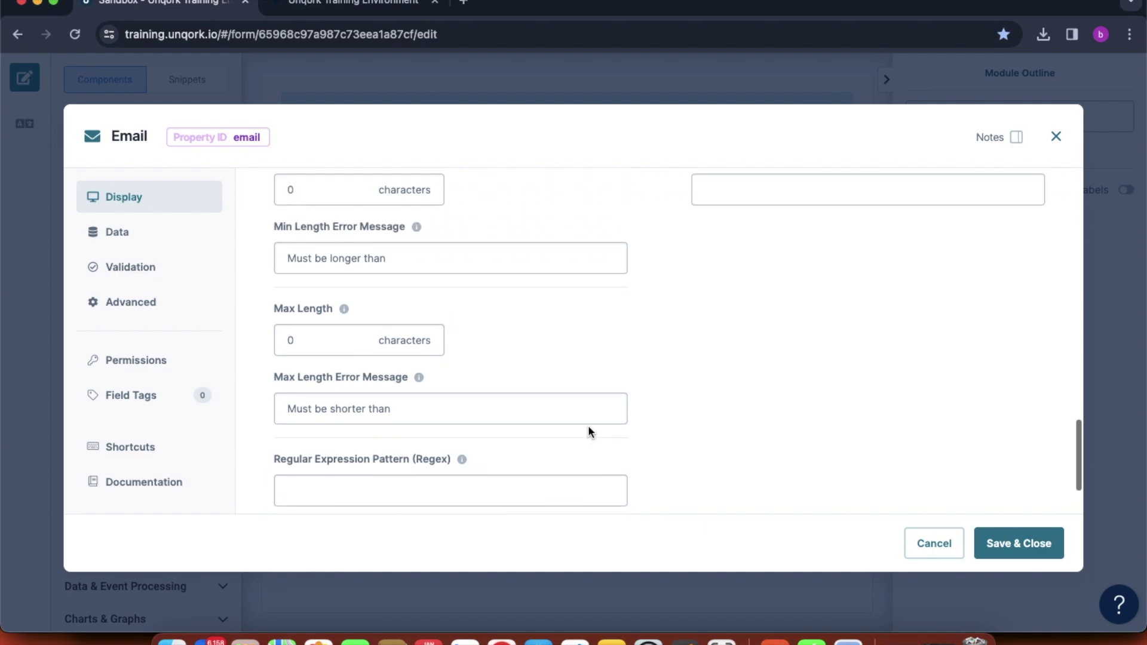
{"action": "scroll", "coordinate": [872, 439], "scroll_direction": "up", "scroll_amount": 6}
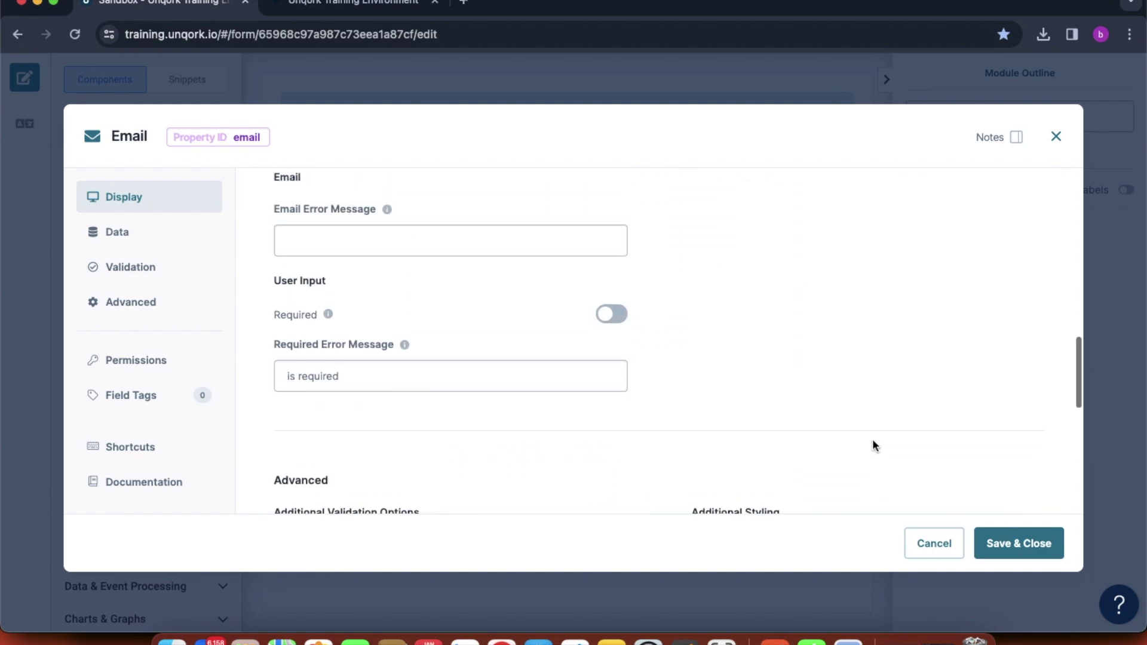
{"action": "scroll", "coordinate": [908, 388], "scroll_direction": "down", "scroll_amount": 6}
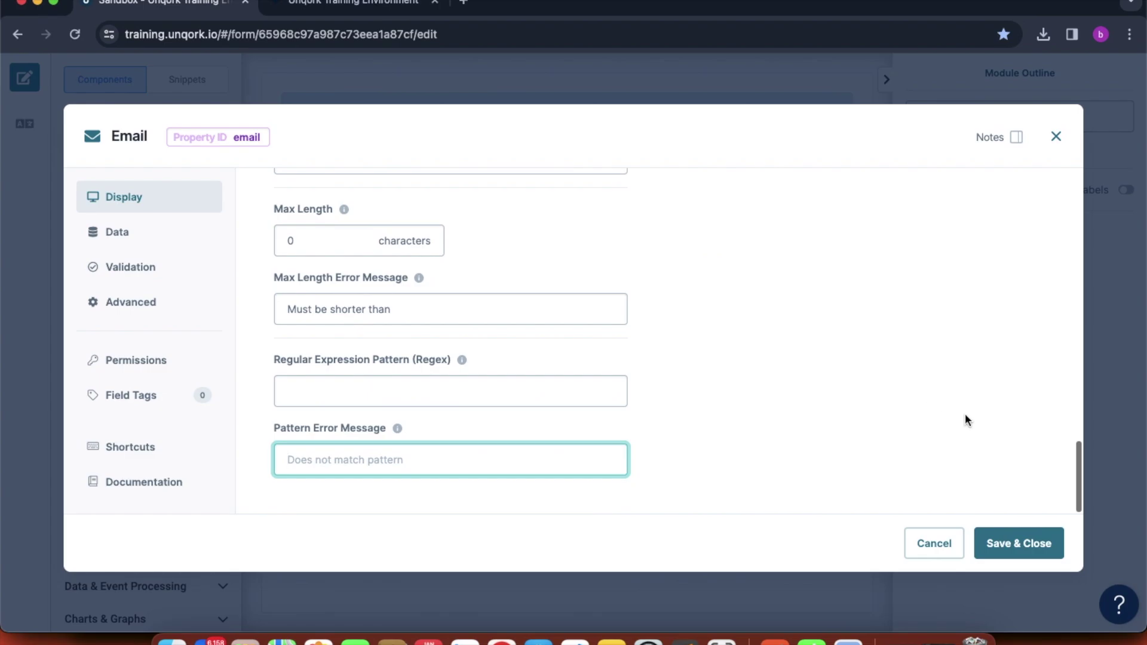
{"action": "left_click", "coordinate": [1016, 542]}
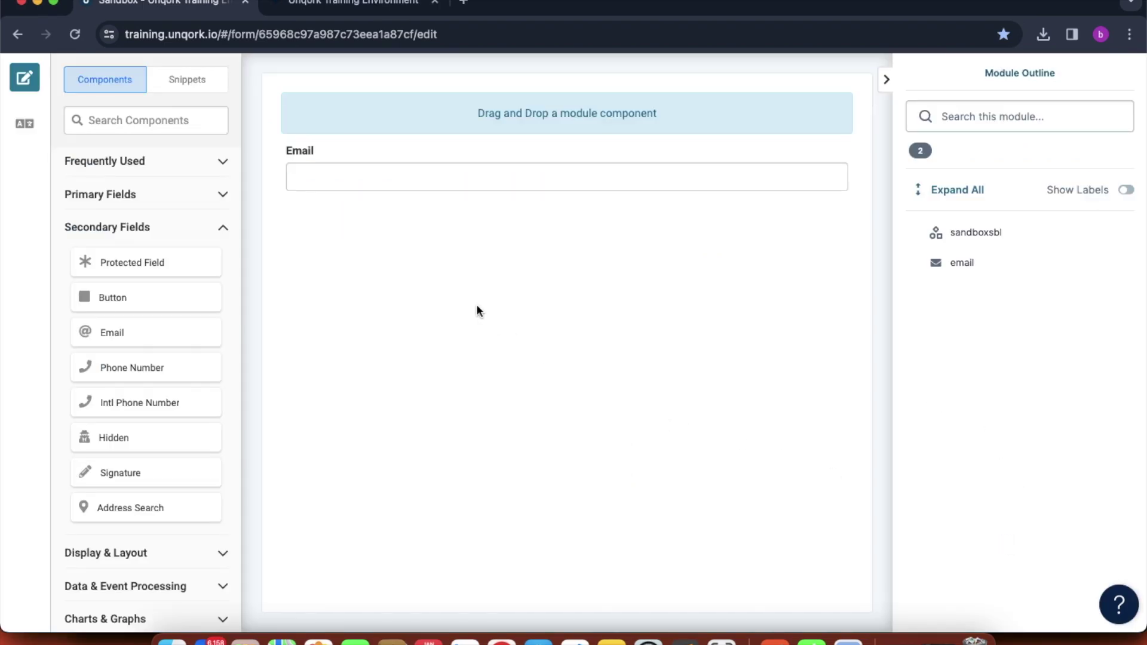
- Save the module, reload the preview, and enter 'kjkjkiuiu' to trigger the Email validation error
{"action": "scroll", "coordinate": [863, 155], "scroll_direction": "up", "scroll_amount": 3}
{"action": "left_click", "coordinate": [1062, 123]}
{"action": "left_click", "coordinate": [353, 5]}
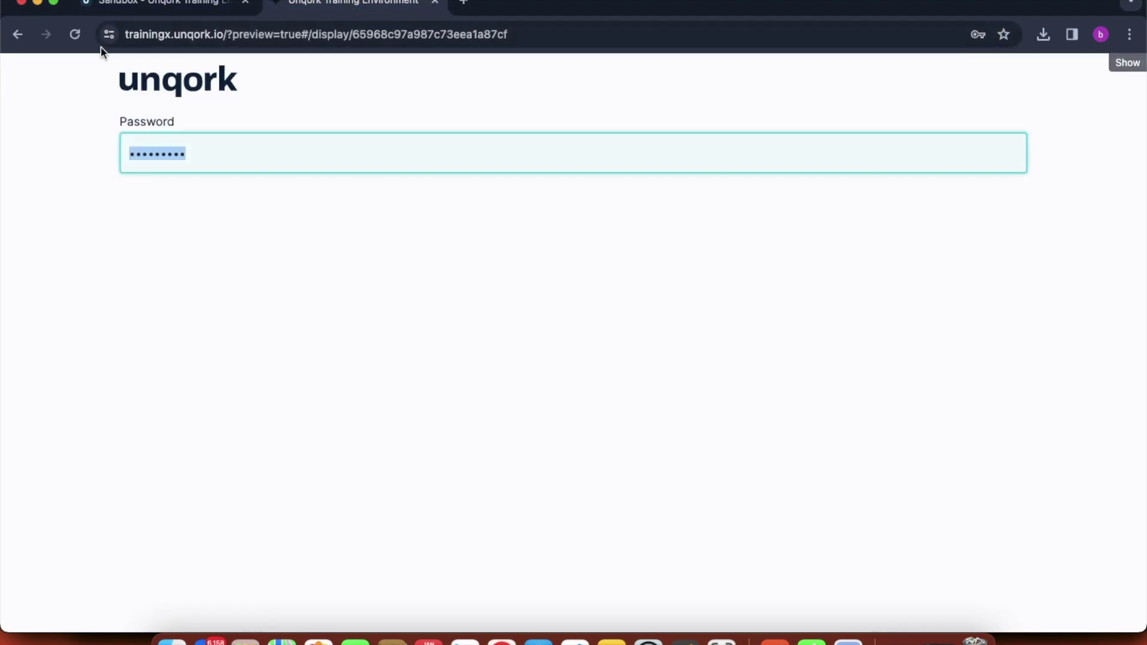
{"action": "left_click", "coordinate": [76, 34]}
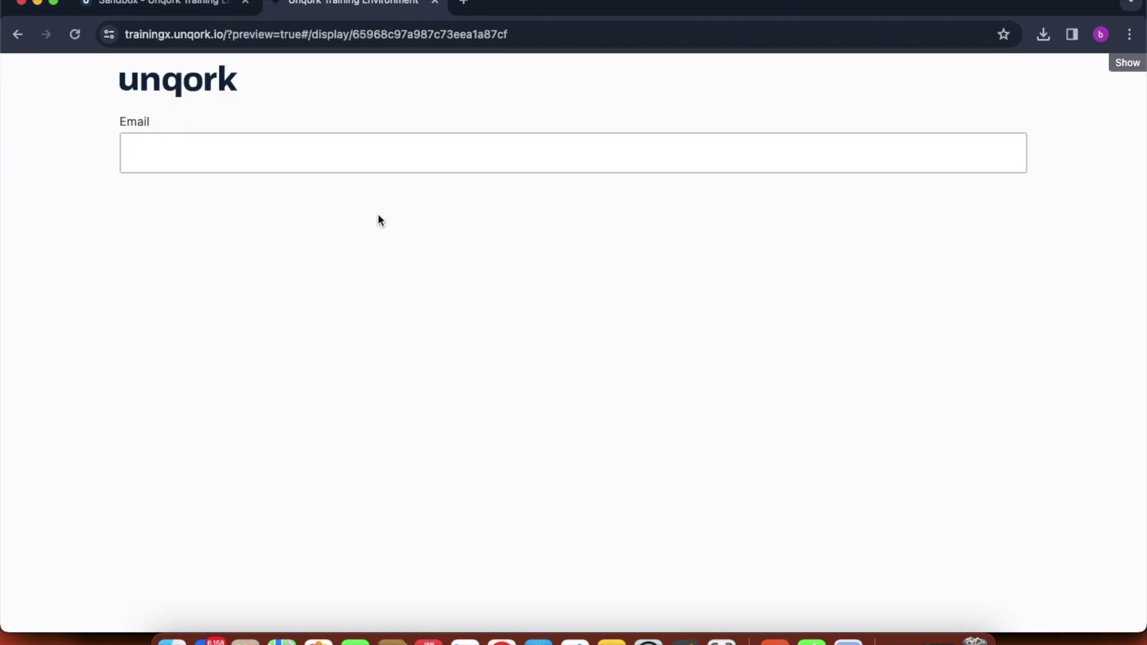
{"action": "left_click", "coordinate": [252, 157]}
{"action": "type", "text": "kjkjkiuiu"}
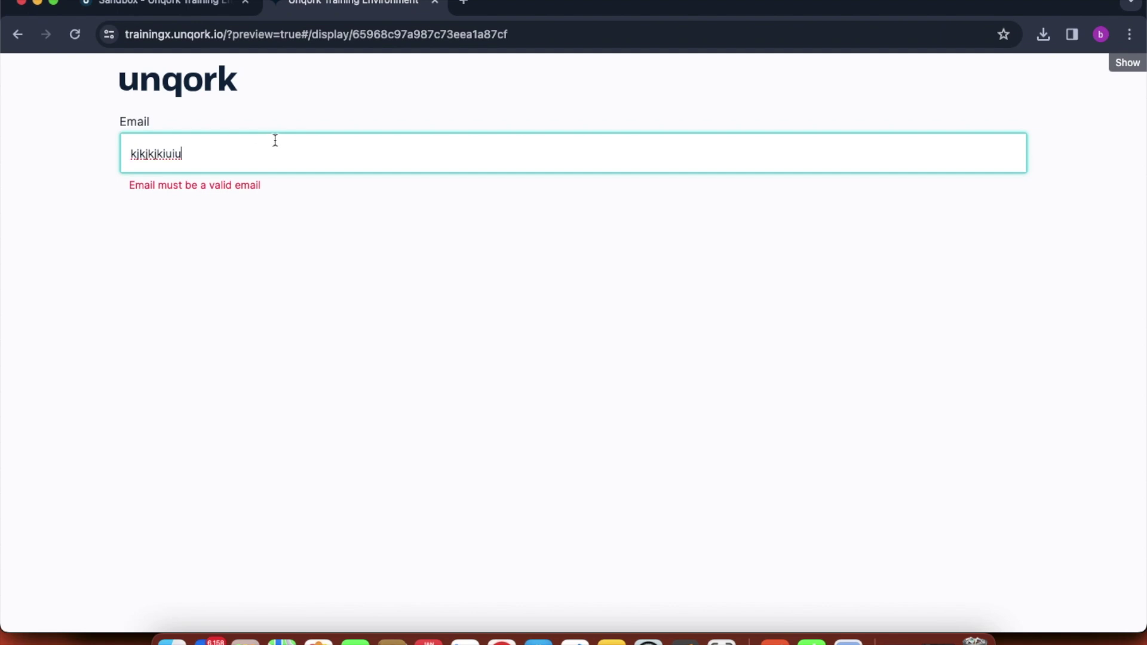
{"action": "left_click_drag", "start_coordinate": [130, 186], "coordinate": [201, 179]}
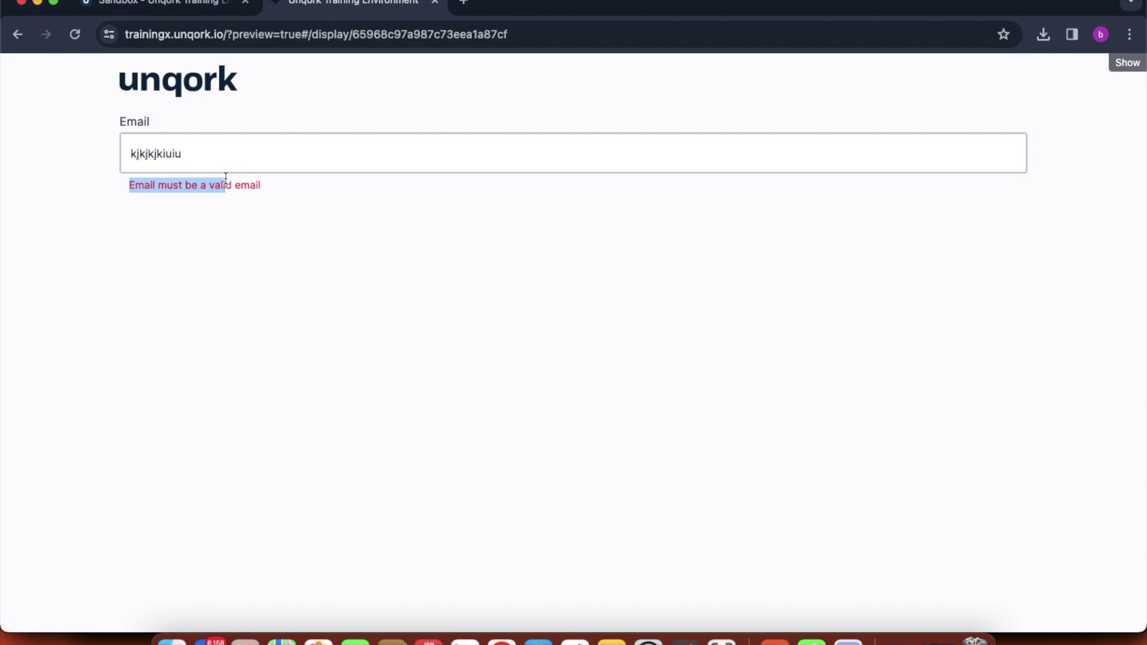
{"action": "left_click_drag", "start_coordinate": [226, 177], "coordinate": [261, 182]}
{"action": "left_click", "coordinate": [192, 165]}
{"action": "double_click", "coordinate": [192, 164]}
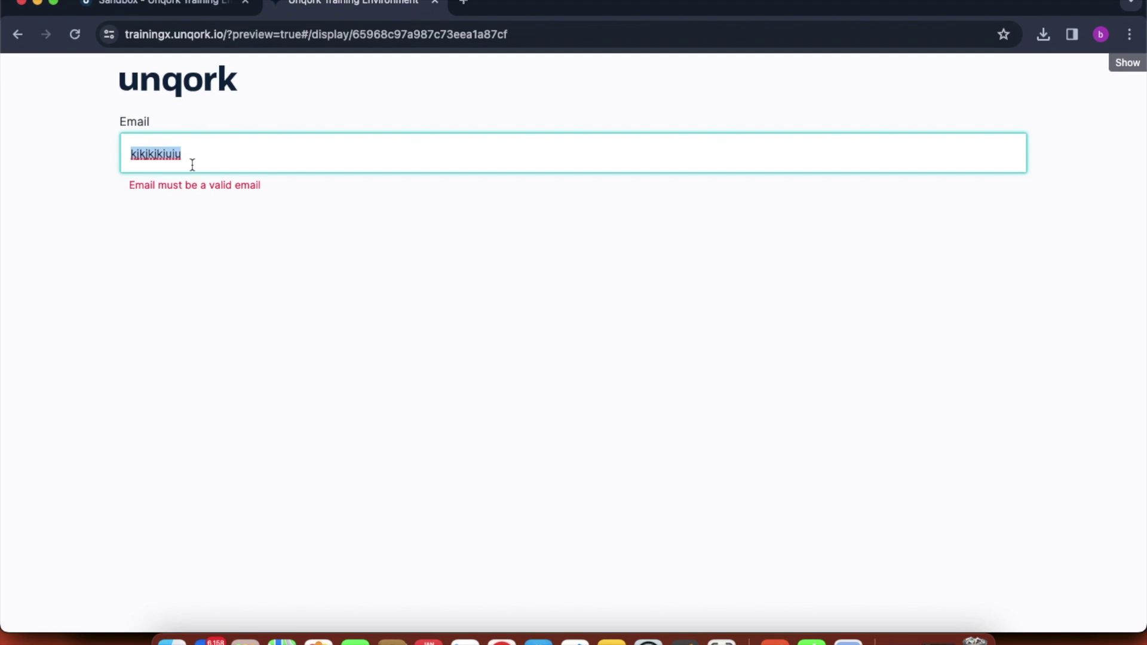
{"action": "type", "text": "test"}
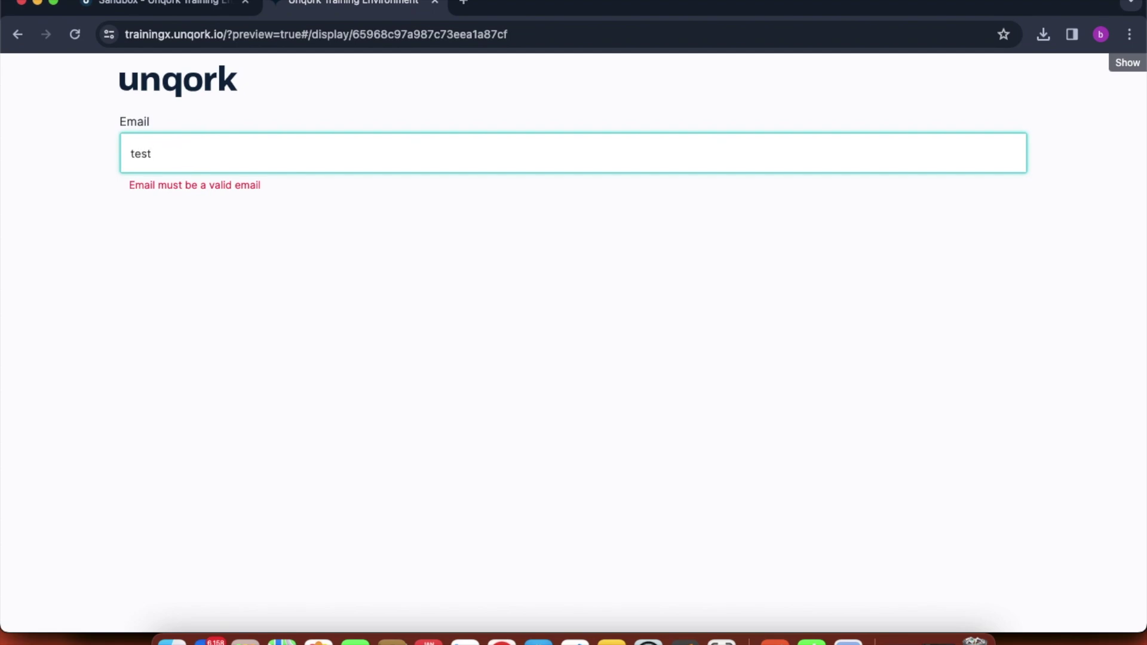
{"action": "type", "text": "@test.com"}
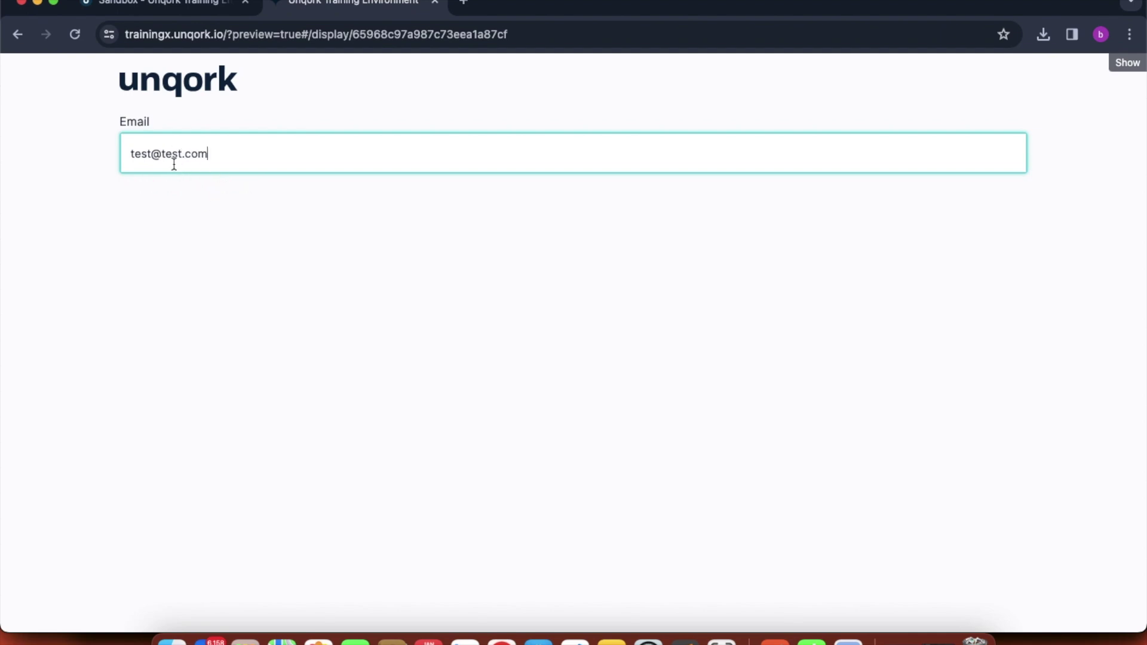
{"action": "left_click_drag", "start_coordinate": [134, 156], "coordinate": [210, 156]}
{"action": "left_click", "coordinate": [236, 198]}
{"action": "left_click", "coordinate": [237, 159]}
- Back in the editor, drop a Phone Number field below the Email field
{"action": "left_click", "coordinate": [209, 9]}
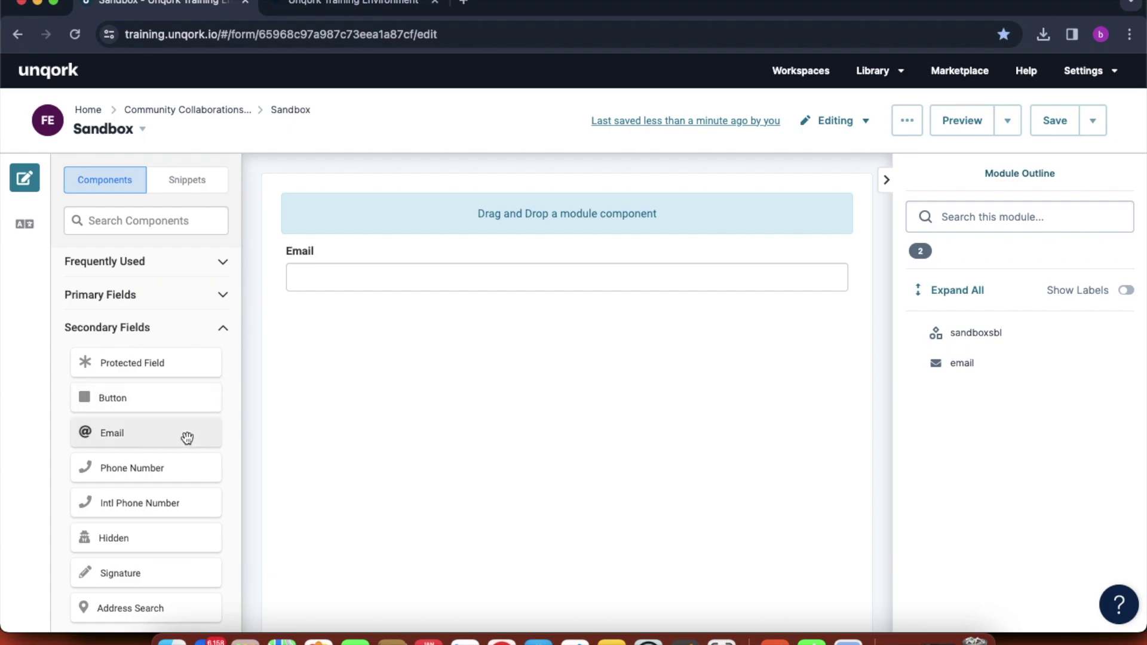
{"action": "left_click_drag", "start_coordinate": [170, 459], "coordinate": [392, 312]}
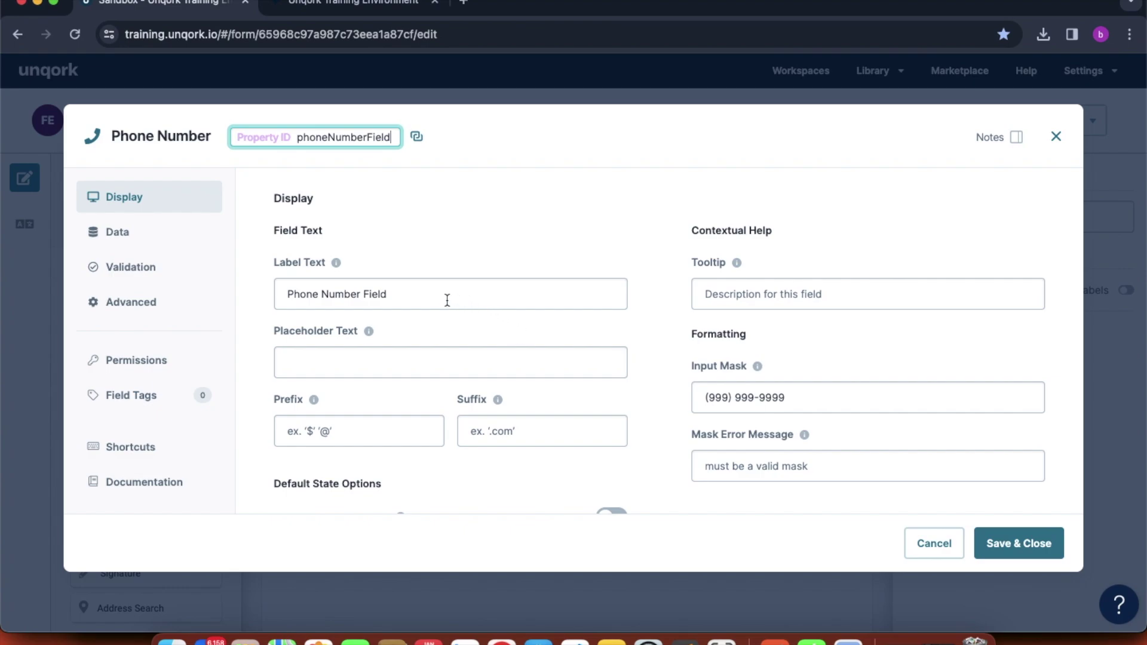
{"action": "scroll", "coordinate": [447, 300], "scroll_direction": "down", "scroll_amount": 3}
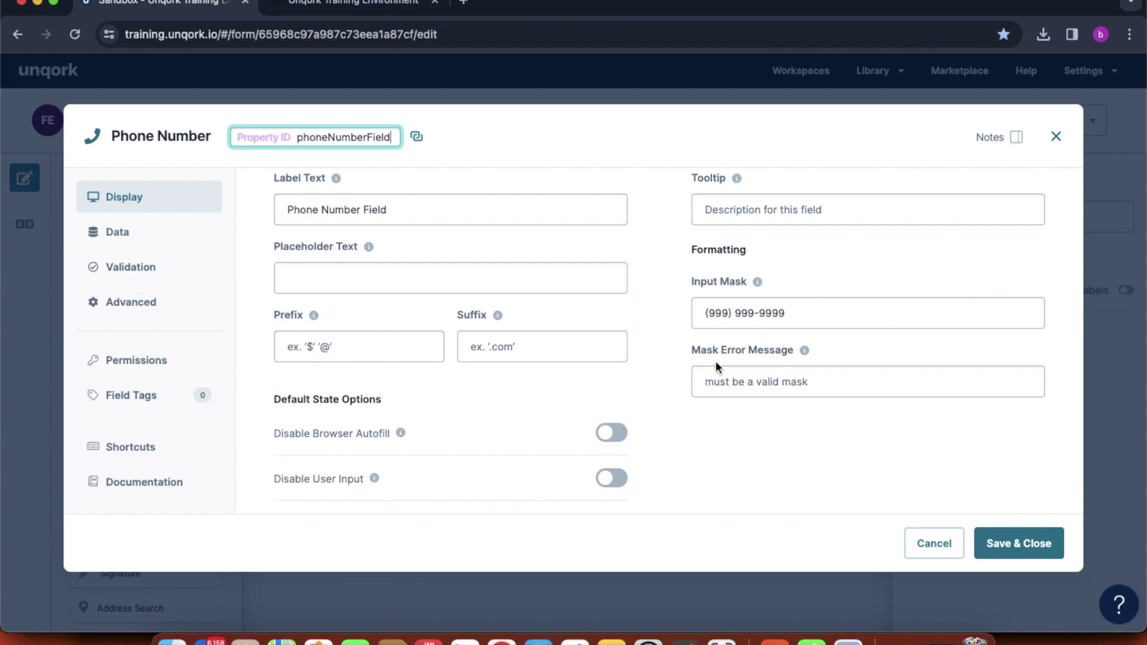
{"action": "mouse_move", "coordinate": [757, 285]}
{"action": "left_click_drag", "start_coordinate": [790, 313], "coordinate": [710, 316]}
{"action": "left_click", "coordinate": [725, 315]}
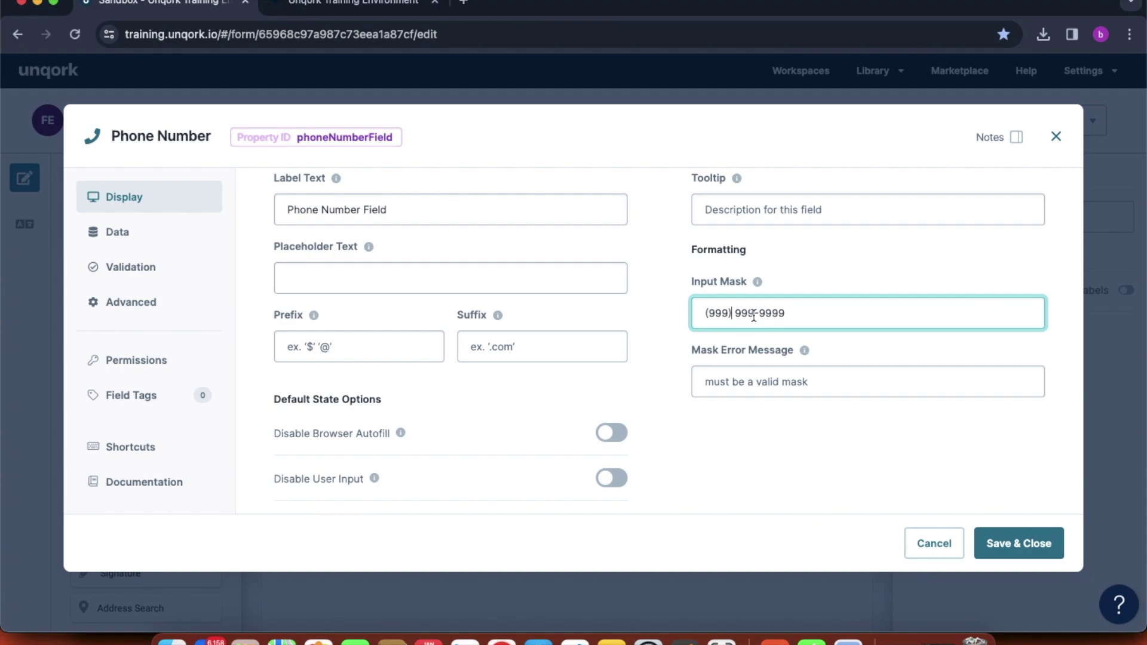
{"action": "left_click", "coordinate": [756, 315]}
{"action": "scroll", "coordinate": [655, 356], "scroll_direction": "up", "scroll_amount": 1}
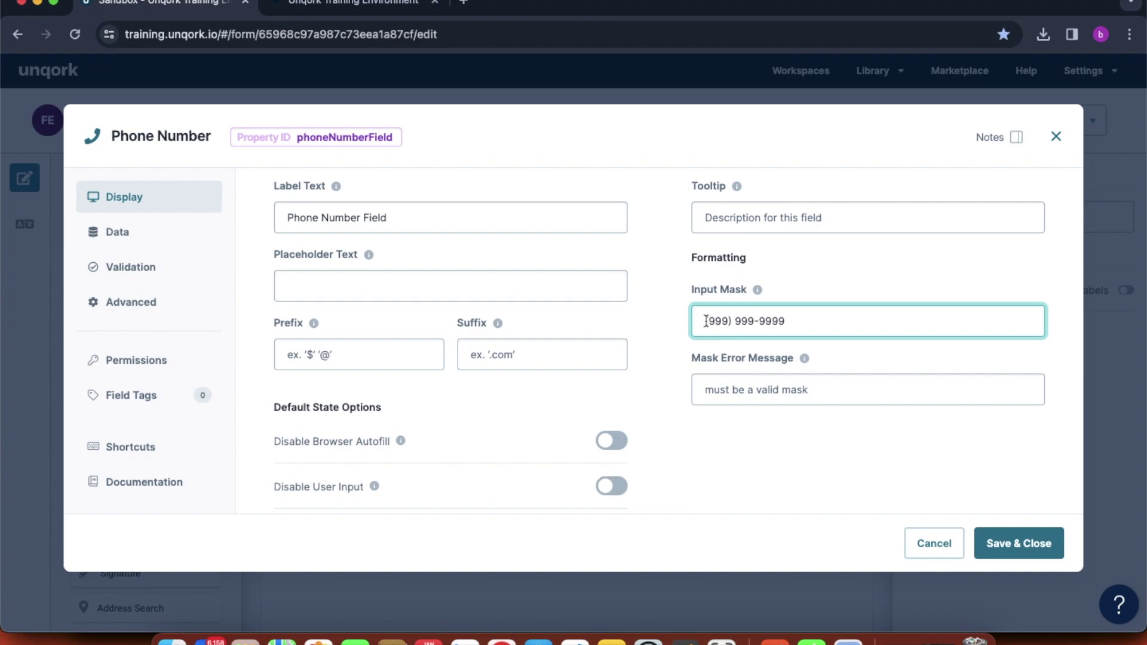
{"action": "left_click_drag", "start_coordinate": [706, 321], "coordinate": [790, 323]}
{"action": "left_click", "coordinate": [834, 275]}
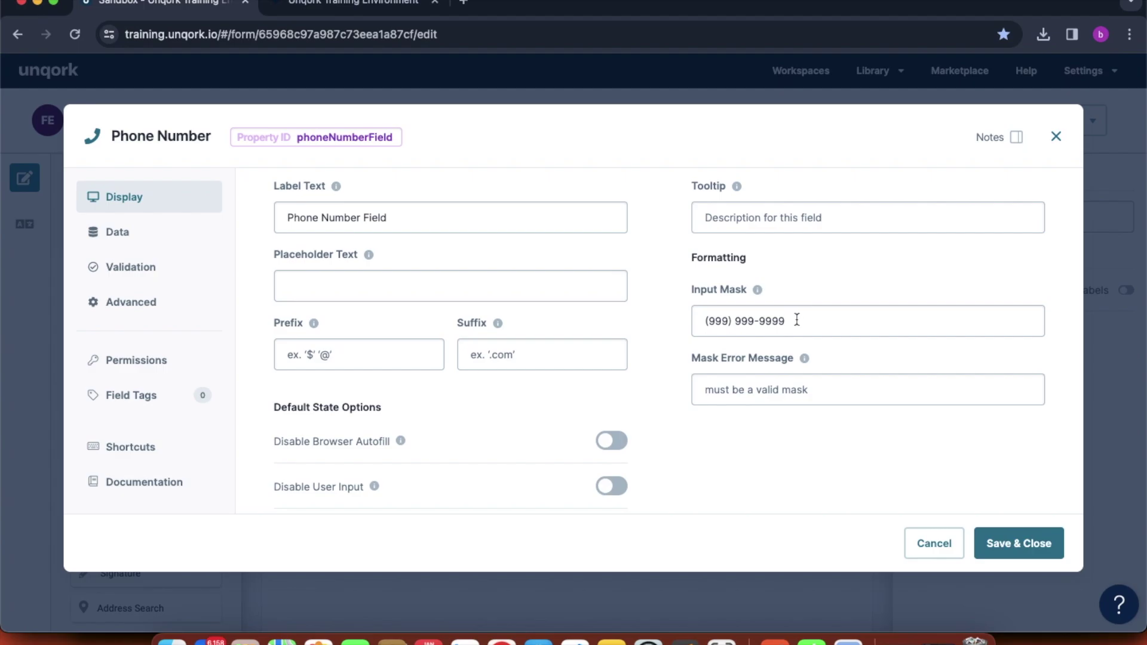
{"action": "scroll", "coordinate": [905, 427], "scroll_direction": "down", "scroll_amount": 1}
{"action": "scroll", "coordinate": [908, 428], "scroll_direction": "down", "scroll_amount": 10}
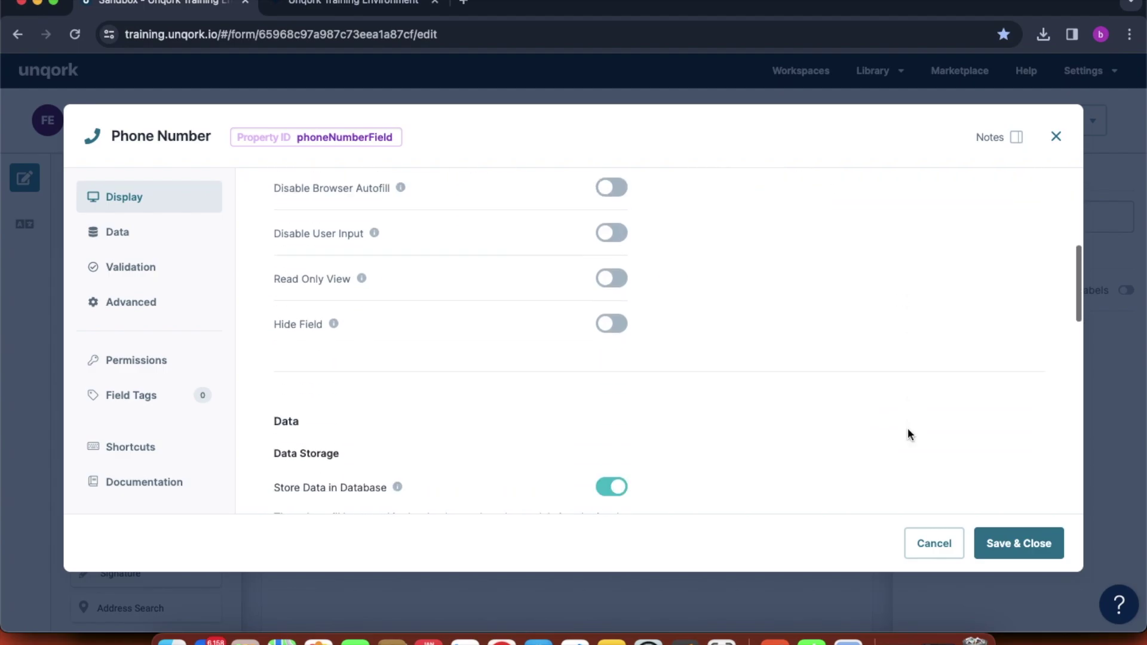
{"action": "left_click", "coordinate": [1006, 533]}
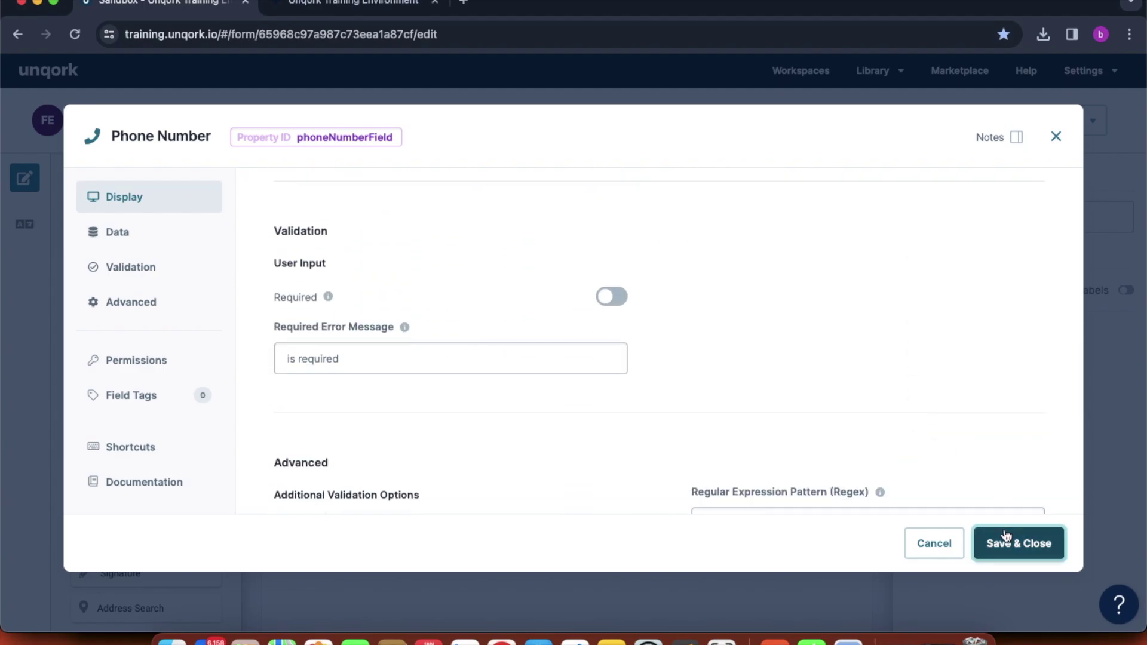
{"action": "left_click", "coordinate": [1047, 136]}
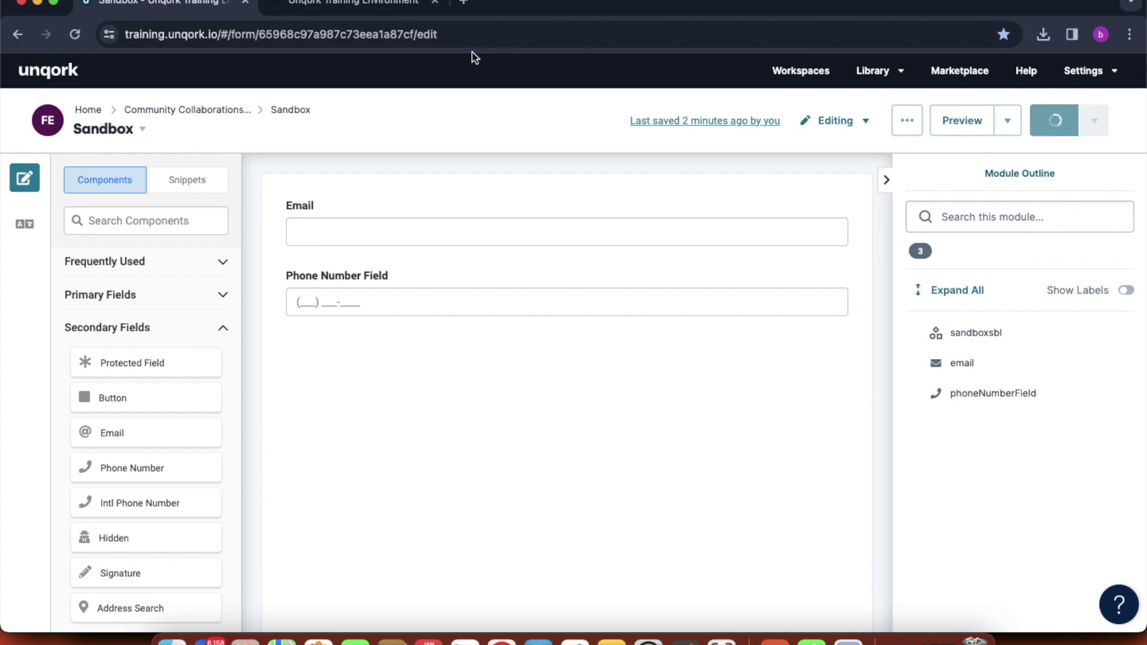
{"action": "left_click", "coordinate": [353, 5]}
{"action": "left_click", "coordinate": [76, 35]}
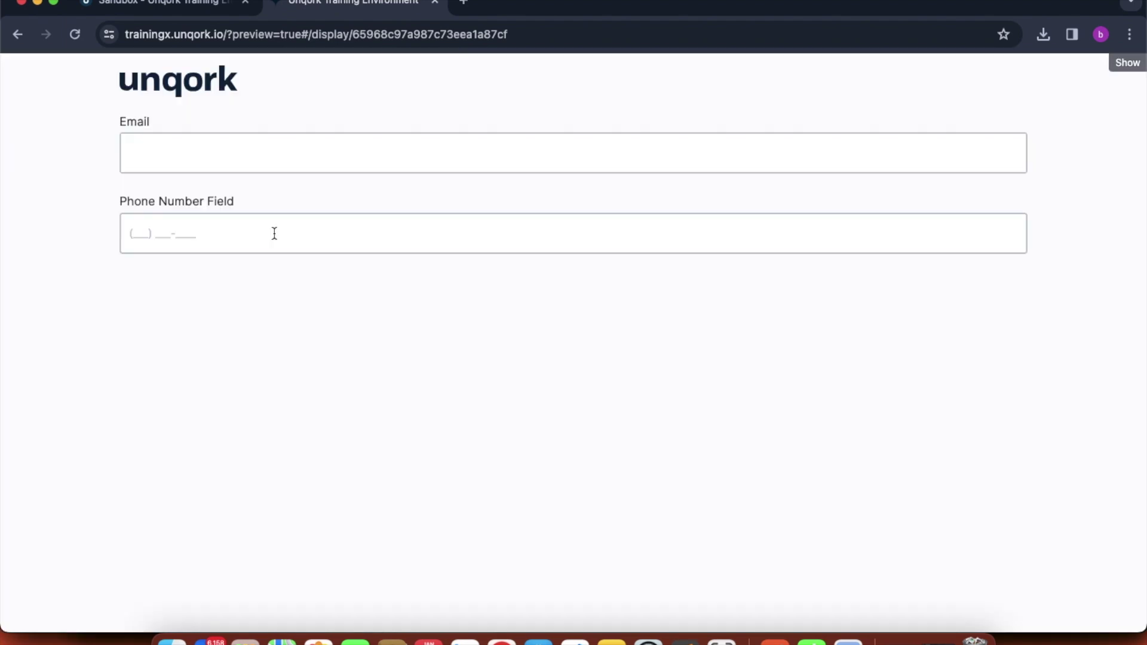
{"action": "left_click", "coordinate": [274, 233]}
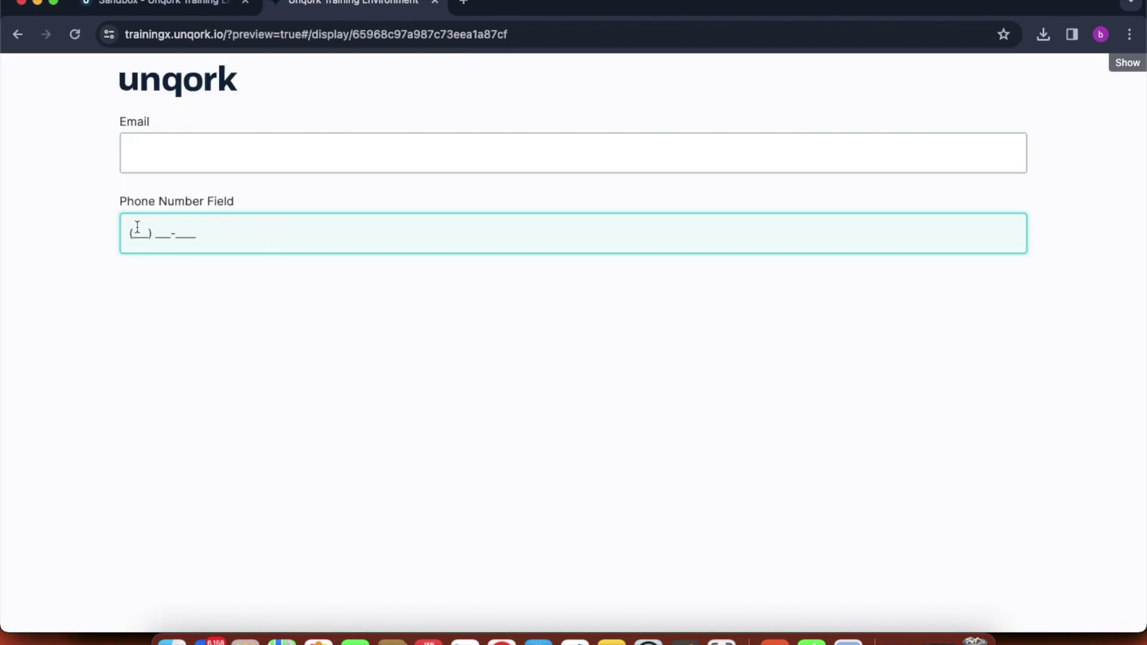
{"action": "type", "text": "3343434343"}
{"action": "left_click", "coordinate": [166, 7]}
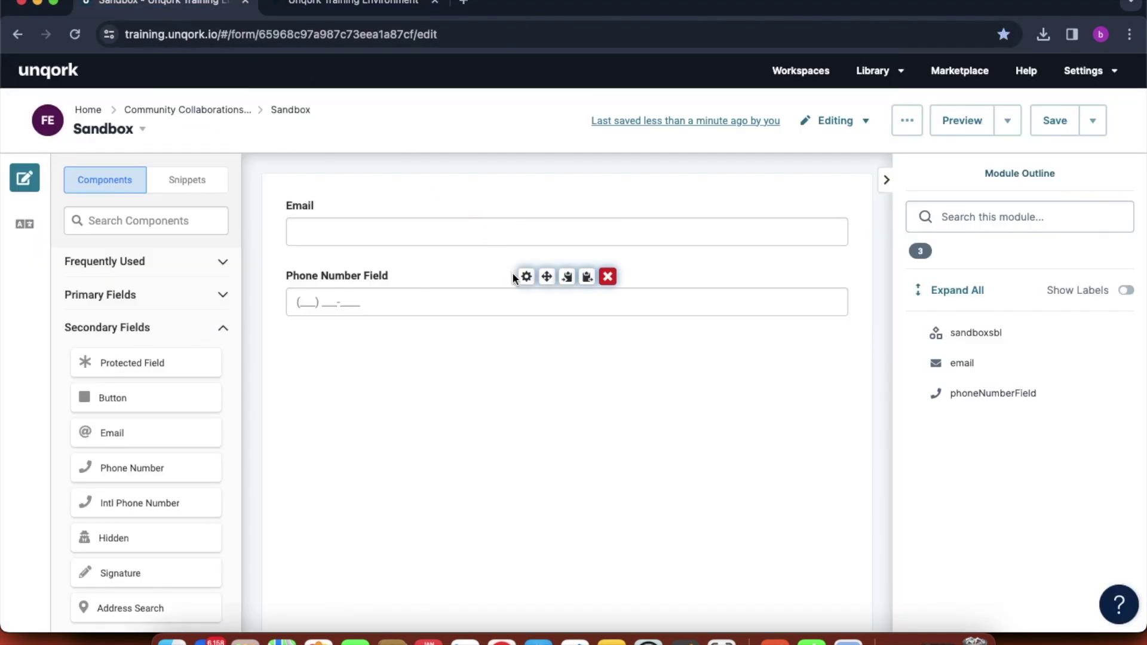
- Browse the Phone Number Field settings without changes, then add an Intl Phone Number field below it
{"action": "left_click", "coordinate": [525, 277]}
{"action": "scroll", "coordinate": [675, 366], "scroll_direction": "down", "scroll_amount": 10}
{"action": "scroll", "coordinate": [674, 366], "scroll_direction": "down", "scroll_amount": 8}
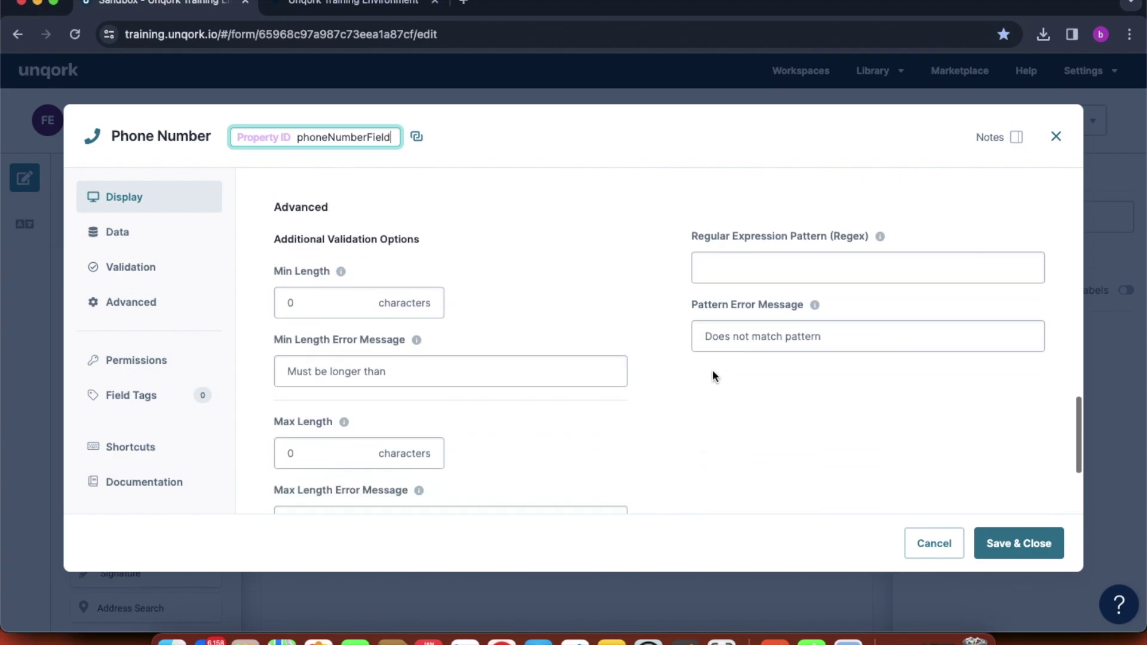
{"action": "scroll", "coordinate": [718, 427], "scroll_direction": "down", "scroll_amount": 3}
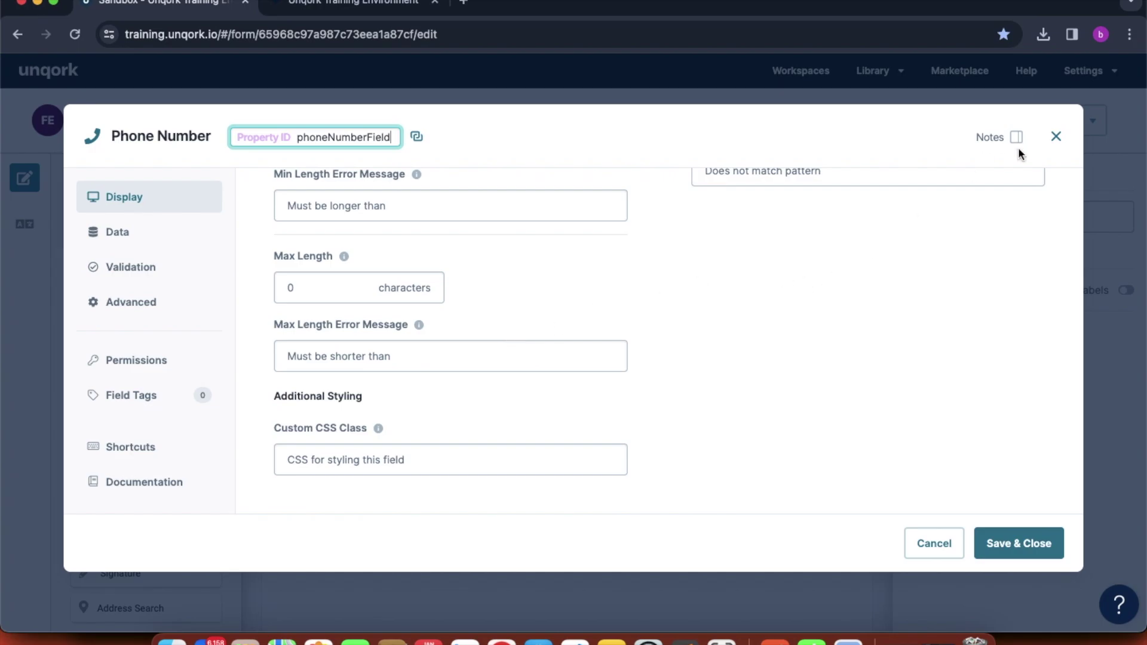
{"action": "left_click", "coordinate": [1054, 137]}
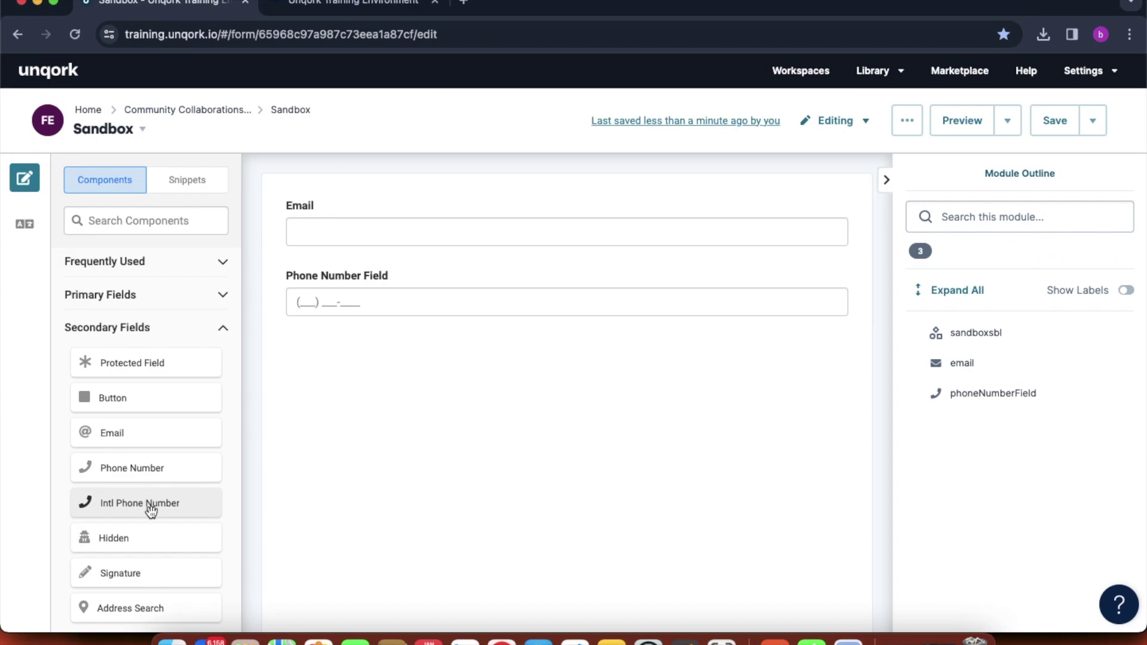
{"action": "left_click_drag", "start_coordinate": [152, 509], "coordinate": [424, 353]}
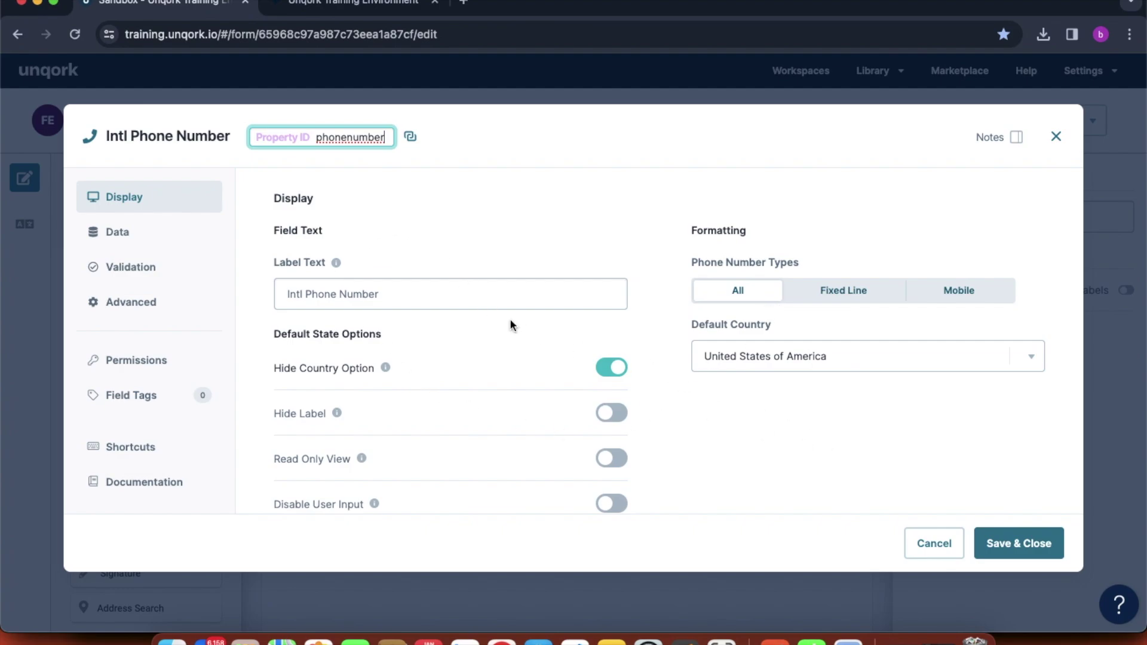
- Label the new field 'Intl Phone Number', save its settings, and save the Sandbox module
{"action": "left_click", "coordinate": [367, 295]}
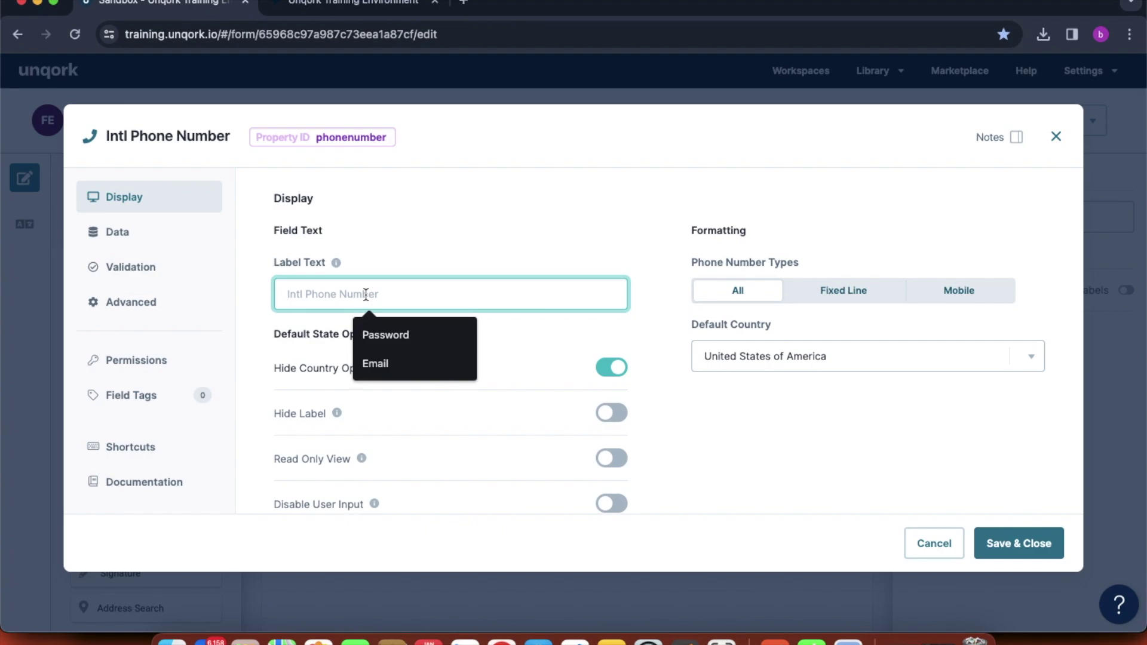
{"action": "type", "text": "Intl"}
{"action": "type", "text": " Phone N"}
{"action": "type", "text": "umber"}
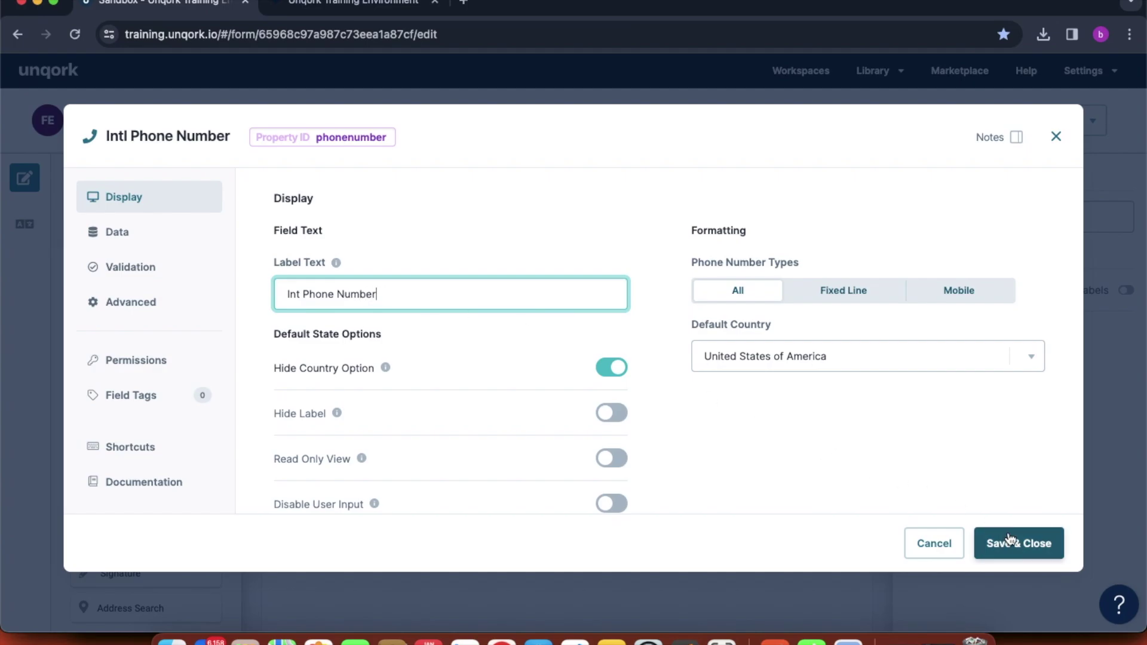
{"action": "left_click", "coordinate": [1010, 542]}
{"action": "left_click", "coordinate": [1038, 134]}
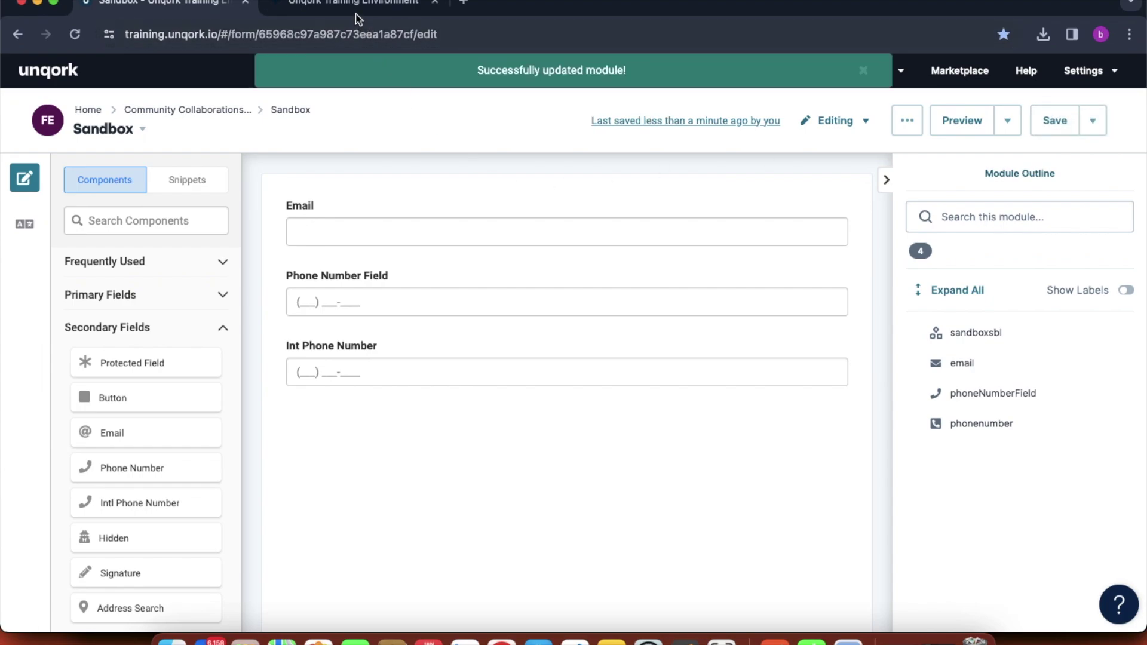
{"action": "left_click", "coordinate": [359, 18]}
{"action": "left_click", "coordinate": [76, 35]}
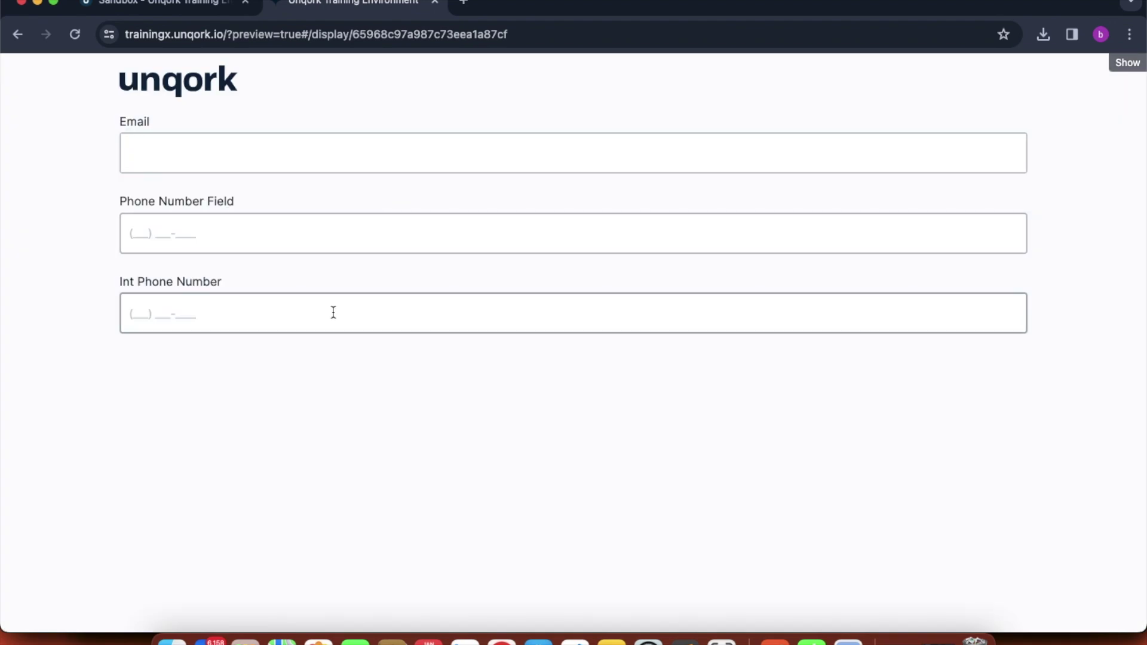
{"action": "left_click", "coordinate": [333, 312]}
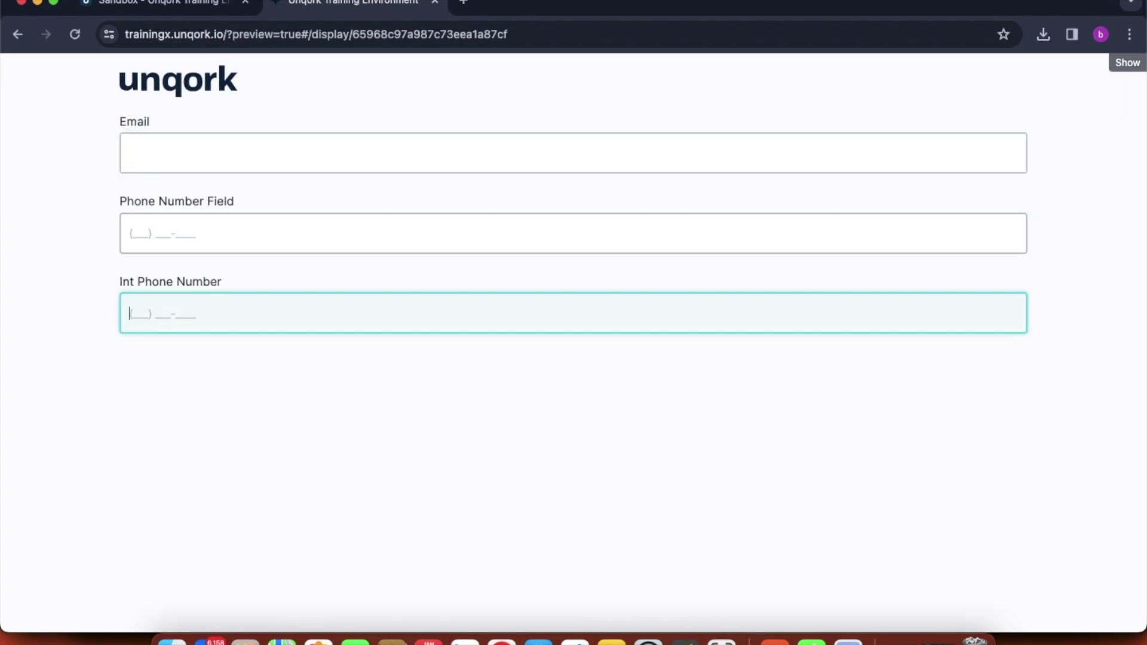
{"action": "type", "text": "323"}
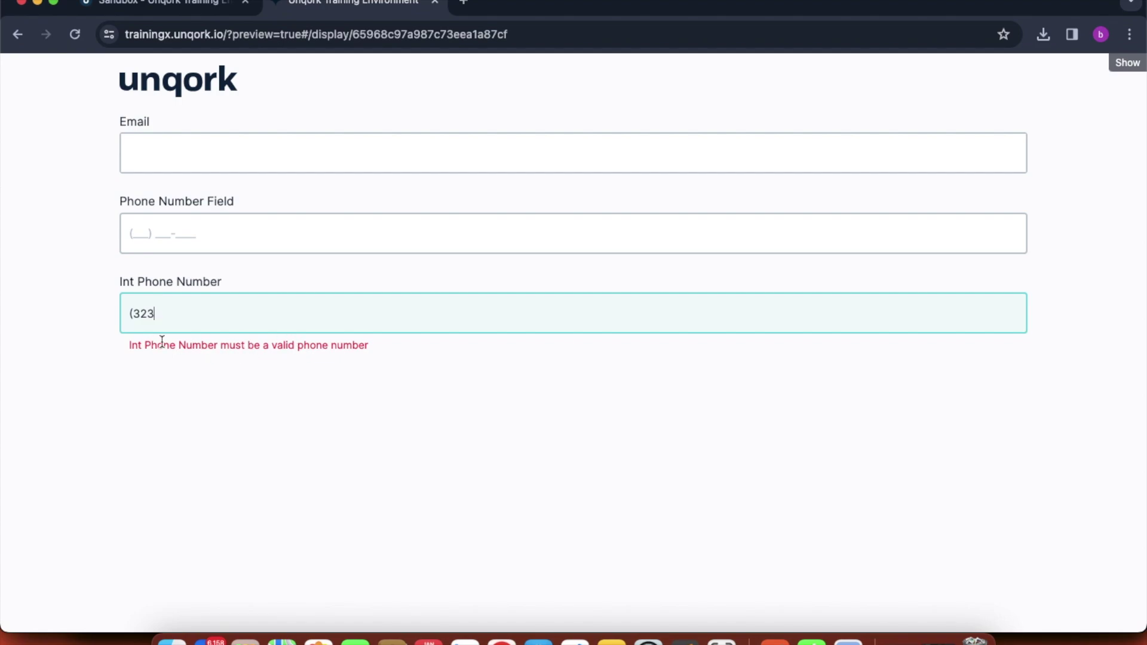
{"action": "type", "text": "2323232323232323233232323"}
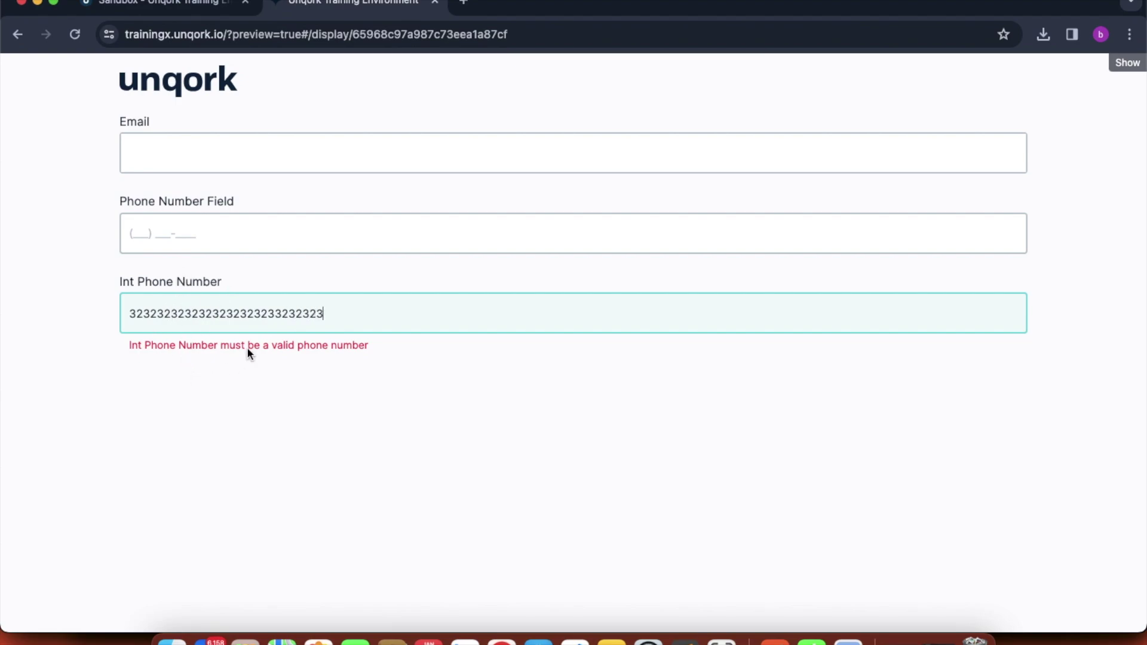
{"action": "key", "text": "BackSpace"}
{"action": "key", "text": "BackSpace"}
{"action": "key", "text": "BackSpace"}
{"action": "key", "text": "BackSpace"}
{"action": "key", "text": "BackSpace"}
{"action": "key", "text": "BackSpace"}
{"action": "key", "text": "BackSpace"}
{"action": "key", "text": "BackSpace"}
{"action": "key", "text": "BackSpace"}
{"action": "key", "text": "BackSpace"}
{"action": "key", "text": "BackSpace"}
{"action": "key", "text": "BackSpace"}
{"action": "key", "text": "BackSpace"}
{"action": "key", "text": "BackSpace"}
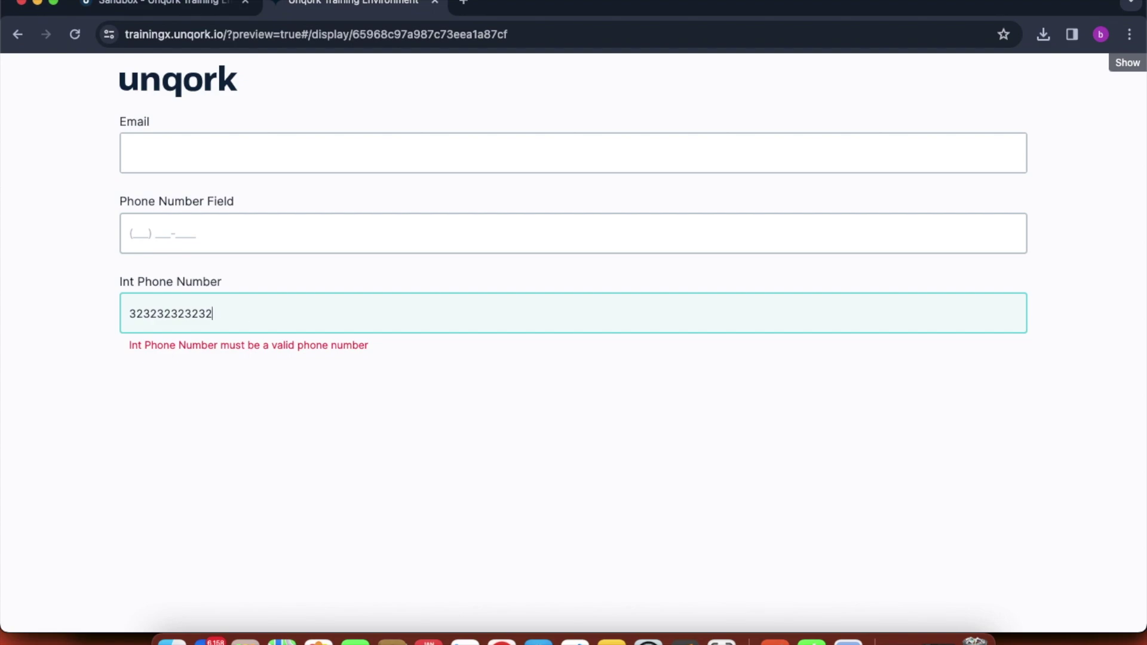
{"action": "key", "text": "BackSpace"}
{"action": "key", "text": "BackSpace"}
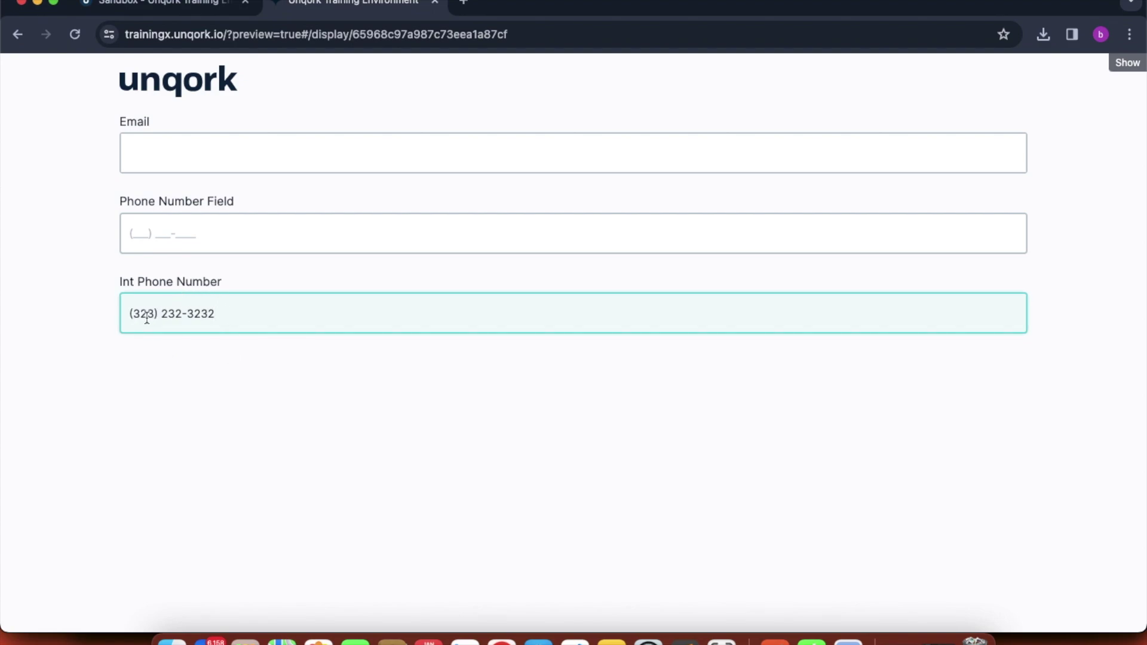
{"action": "left_click", "coordinate": [197, 5]}
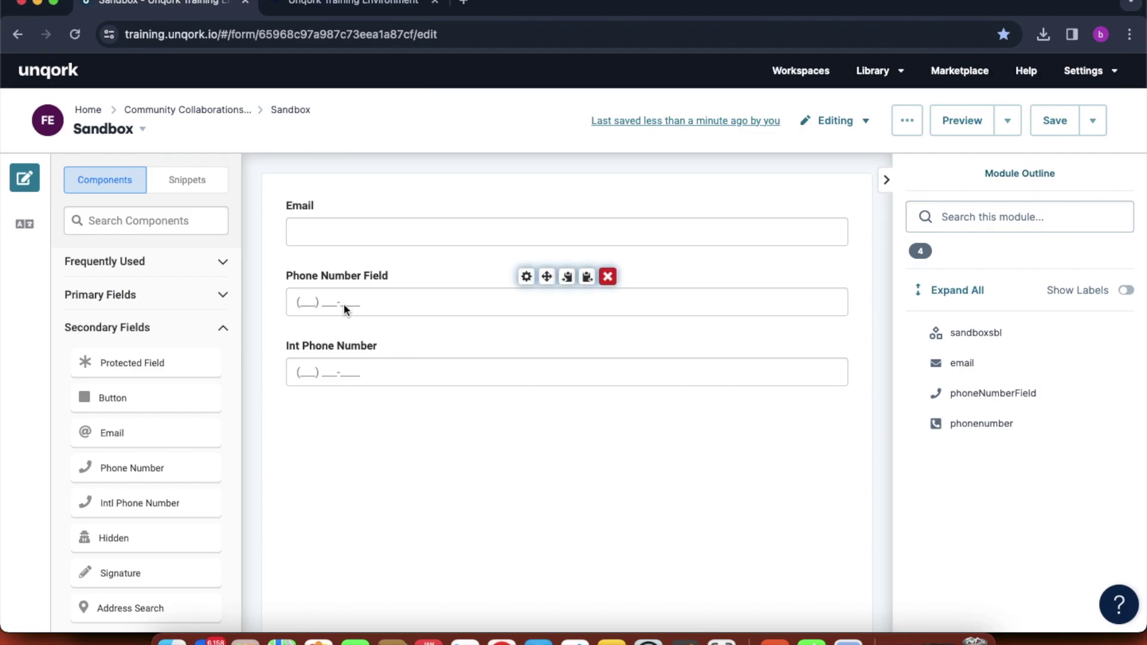
- Set Int Phone Number's Default Country to Afghanistan, apply the settings, and save the module
{"action": "left_click", "coordinate": [523, 350]}
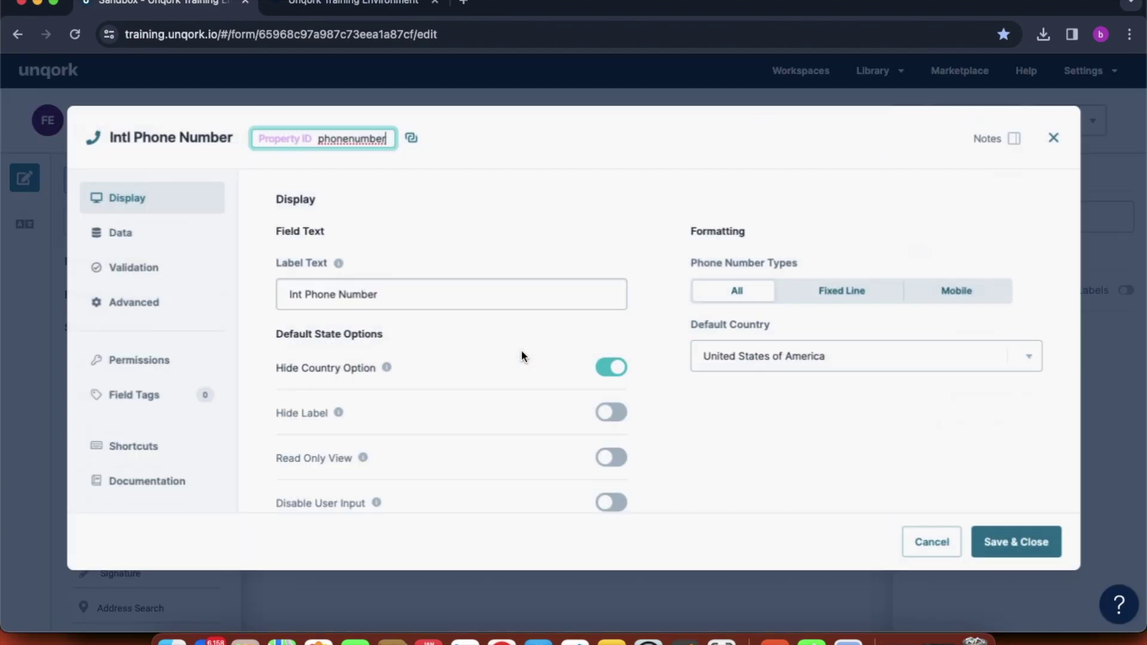
{"action": "left_click", "coordinate": [773, 357]}
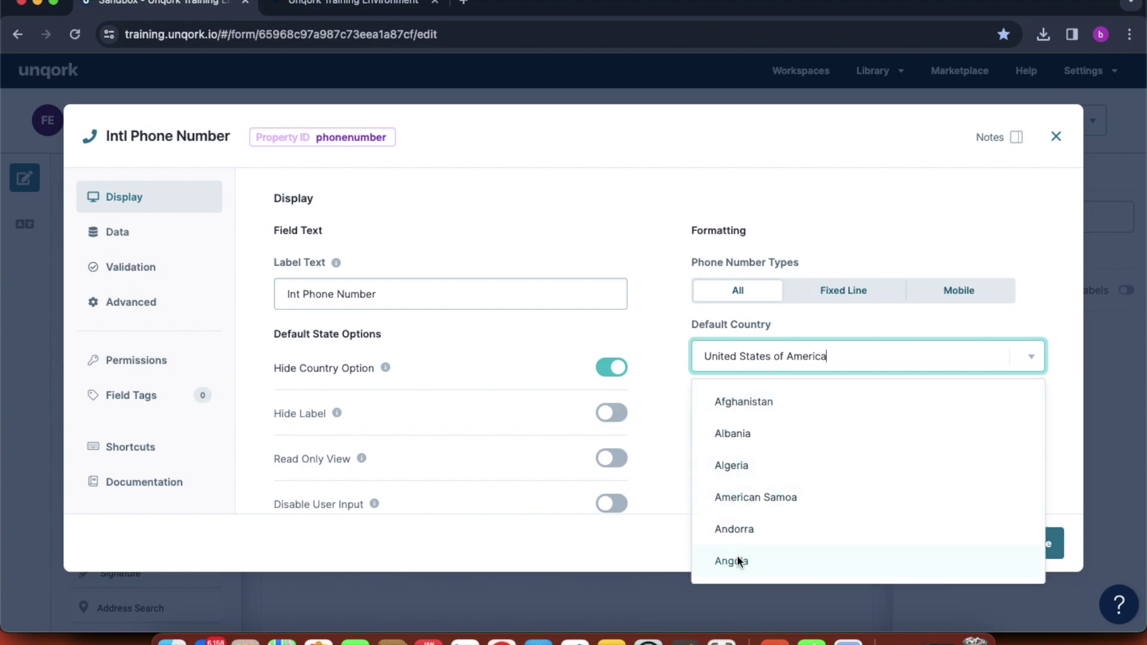
{"action": "left_click", "coordinate": [789, 405]}
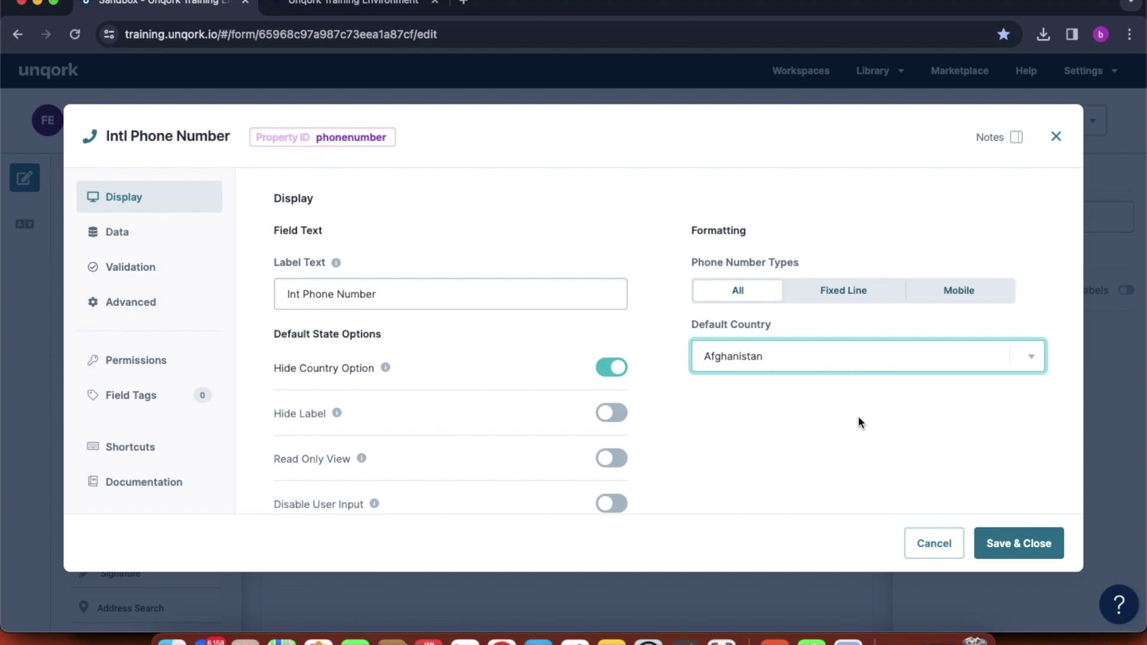
{"action": "left_click", "coordinate": [1015, 543]}
{"action": "left_click", "coordinate": [1054, 120]}
- Reload the preview, type 23232323 into Int Phone Number, and delete its last digits
{"action": "left_click", "coordinate": [352, 3]}
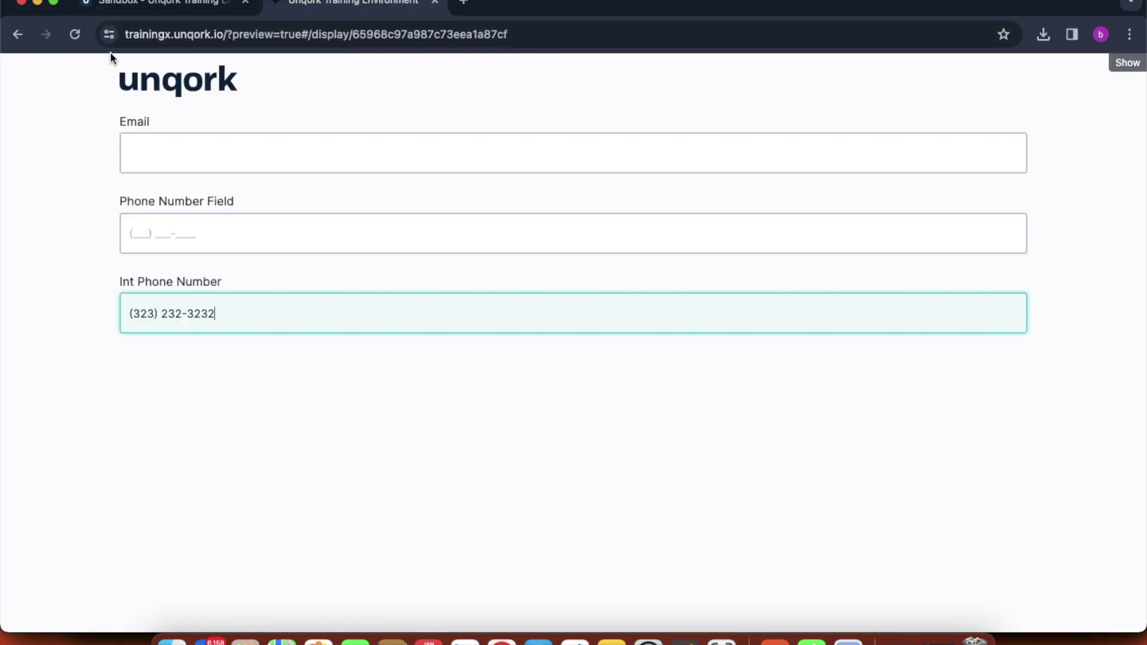
{"action": "left_click", "coordinate": [75, 34]}
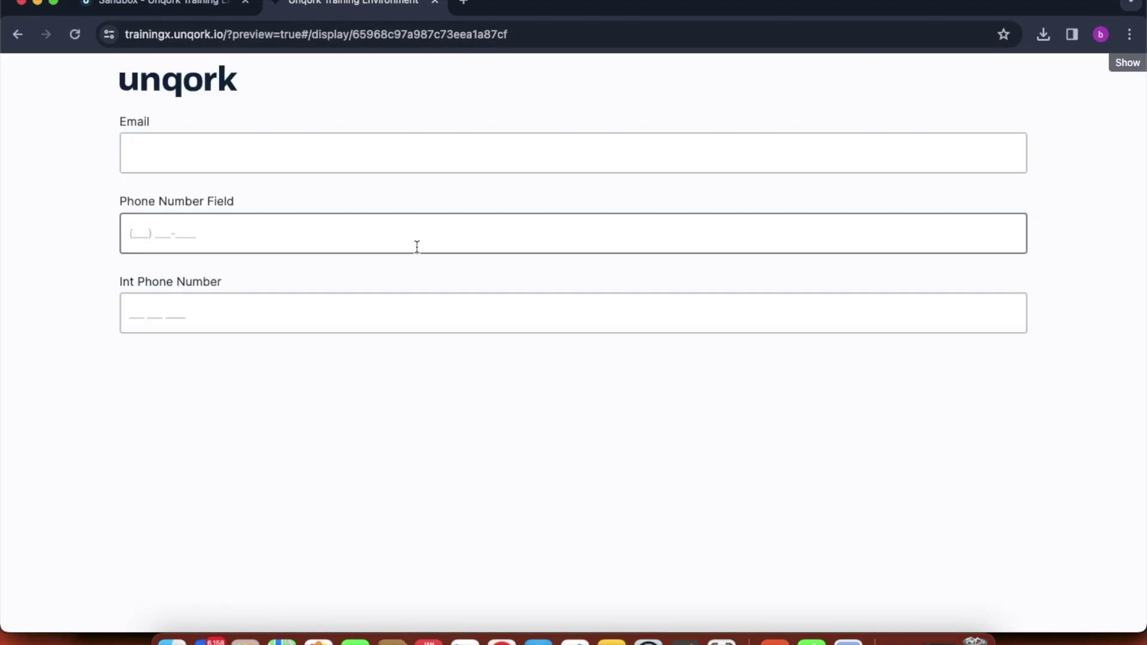
{"action": "left_click", "coordinate": [324, 307]}
{"action": "type", "text": "2323"}
{"action": "type", "text": "232323"}
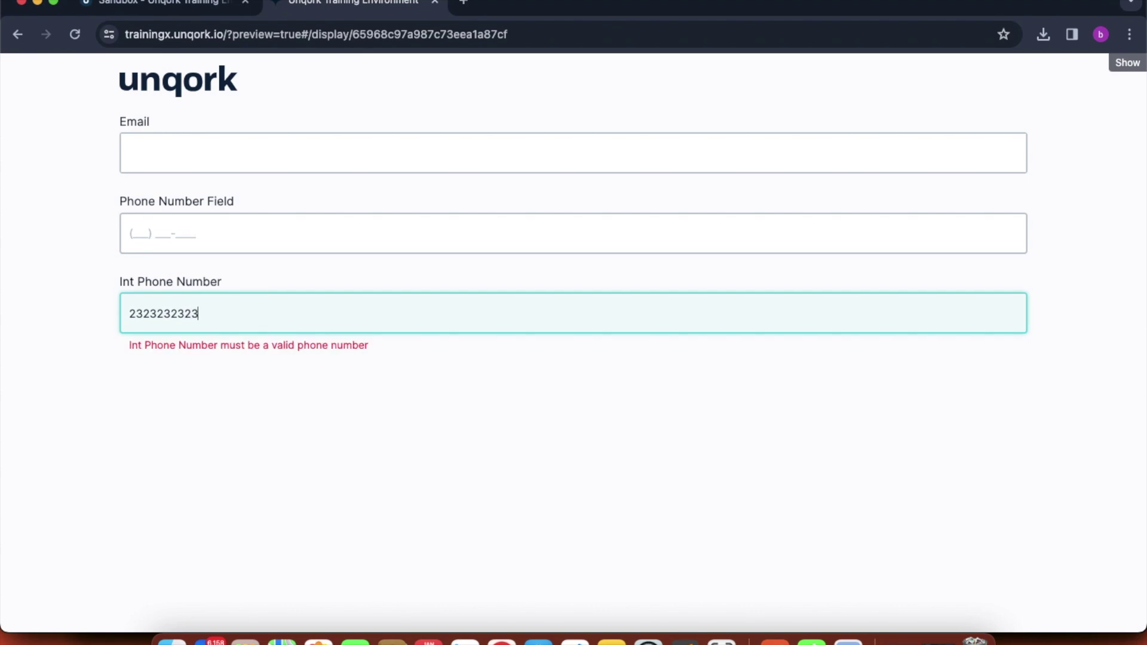
{"action": "double_click", "coordinate": [260, 317]}
{"action": "left_click", "coordinate": [260, 317]}
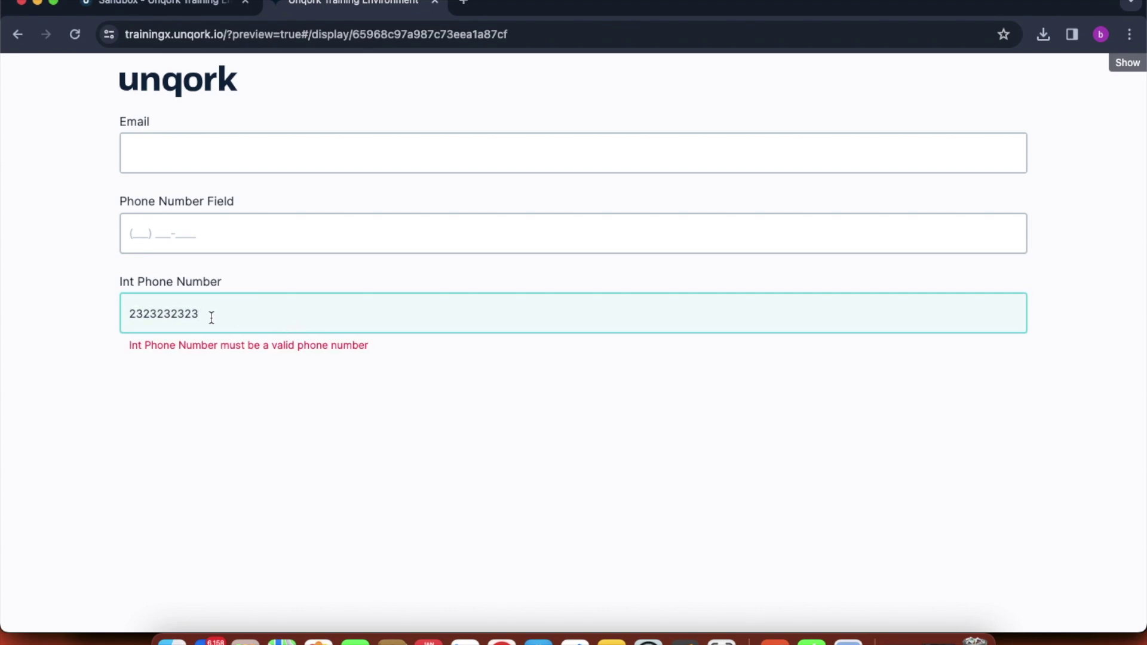
{"action": "key", "text": "BackSpace"}
{"action": "key", "text": "BackSpace"}
{"action": "key", "text": "BackSpace"}
{"action": "key", "text": "BackSpace"}
{"action": "key", "text": "BackSpace"}
{"action": "key", "text": "BackSpace"}
{"action": "key", "text": "BackSpace"}
{"action": "key", "text": "BackSpace"}
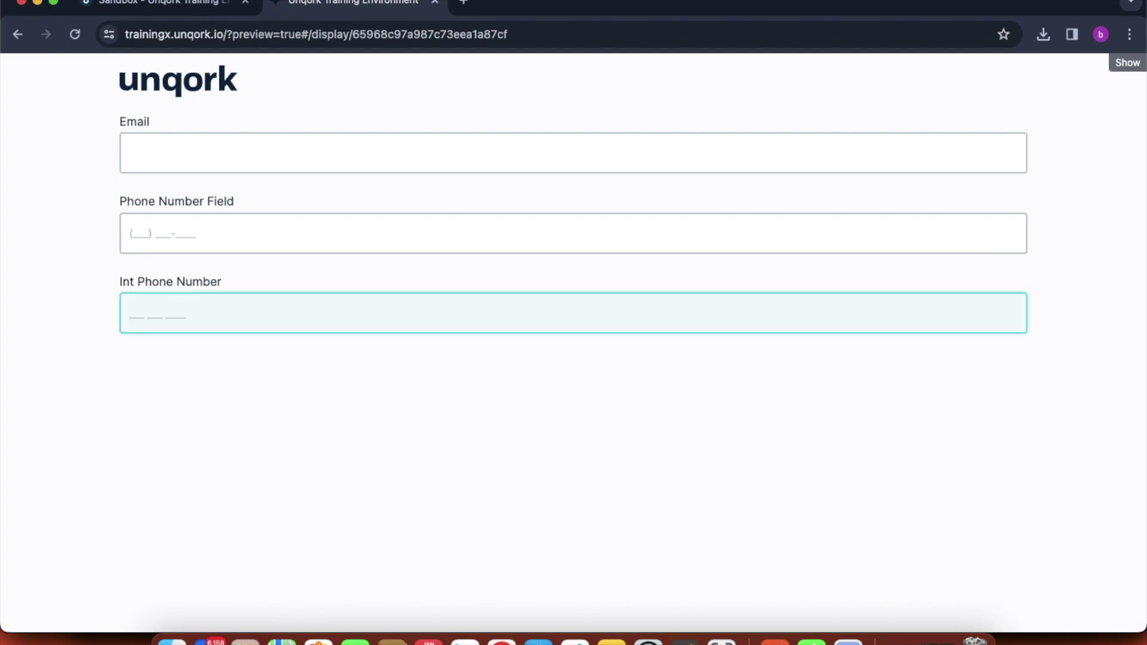
{"action": "type", "text": "89989889898"}
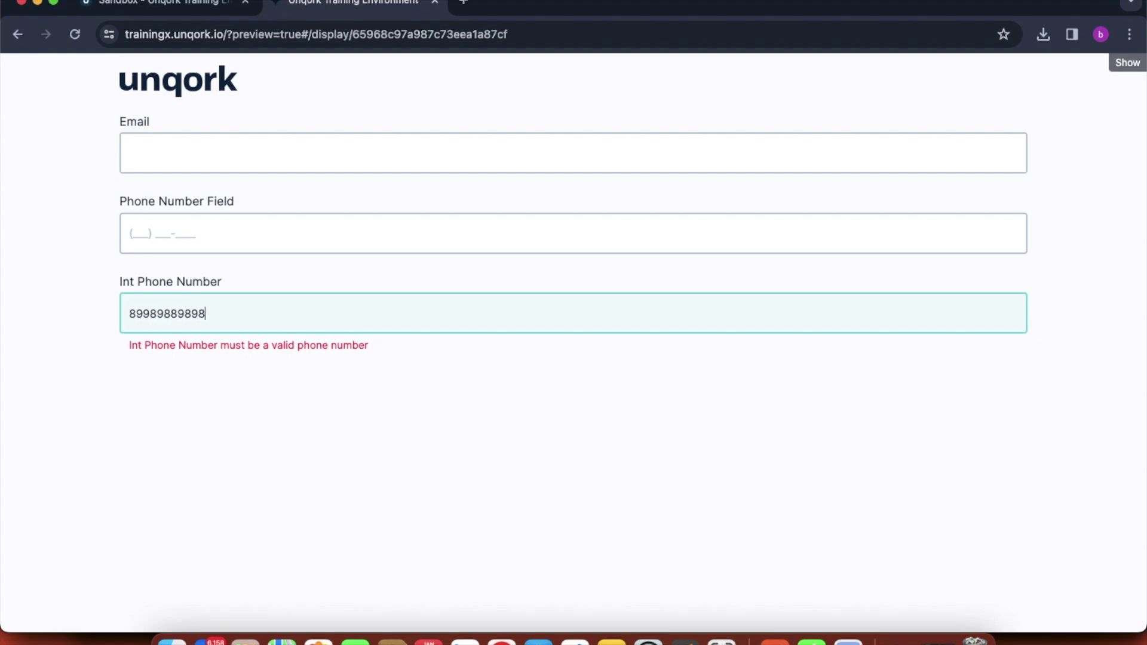
{"action": "type", "text": "8989989898989898"}
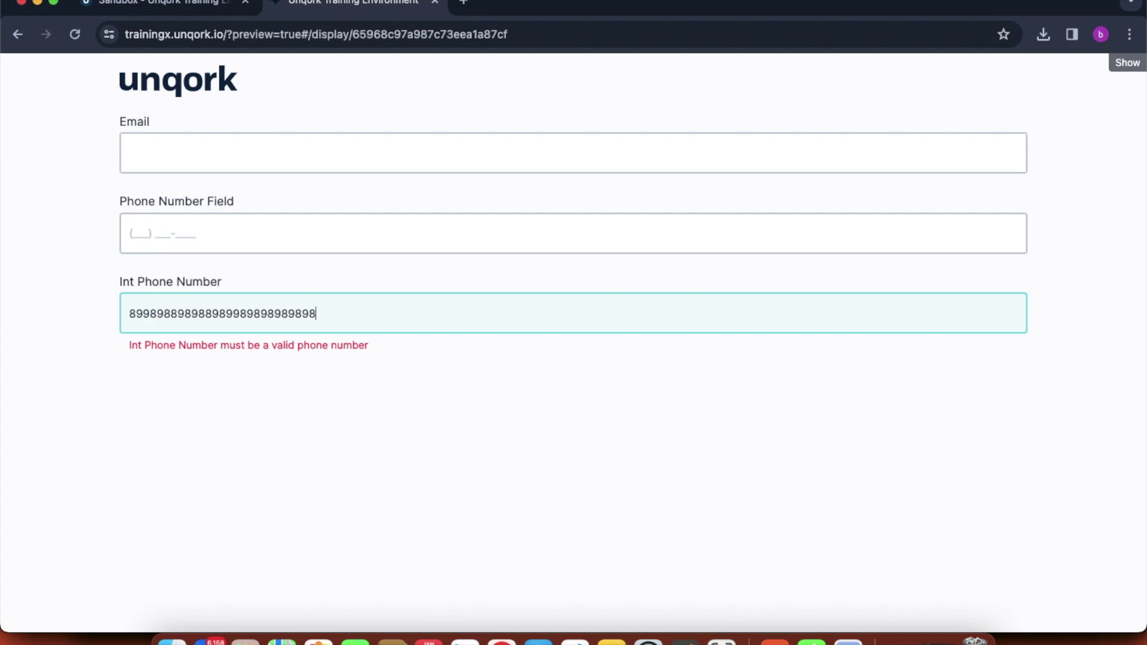
{"action": "key", "text": "BackSpace"}
{"action": "key", "text": "BackSpace"}
{"action": "key", "text": "BackSpace"}
{"action": "key", "text": "BackSpace"}
{"action": "key", "text": "BackSpace"}
{"action": "key", "text": "BackSpace"}
{"action": "key", "text": "BackSpace"}
{"action": "key", "text": "BackSpace"}
{"action": "key", "text": "BackSpace"}
{"action": "key", "text": "BackSpace"}
{"action": "key", "text": "BackSpace"}
{"action": "key", "text": "BackSpace"}
{"action": "key", "text": "BackSpace"}
{"action": "key", "text": "BackSpace"}
{"action": "key", "text": "BackSpace"}
{"action": "key", "text": "BackSpace"}
{"action": "key", "text": "BackSpace"}
{"action": "key", "text": "BackSpace"}
{"action": "key", "text": "BackSpace"}
{"action": "key", "text": "BackSpace"}
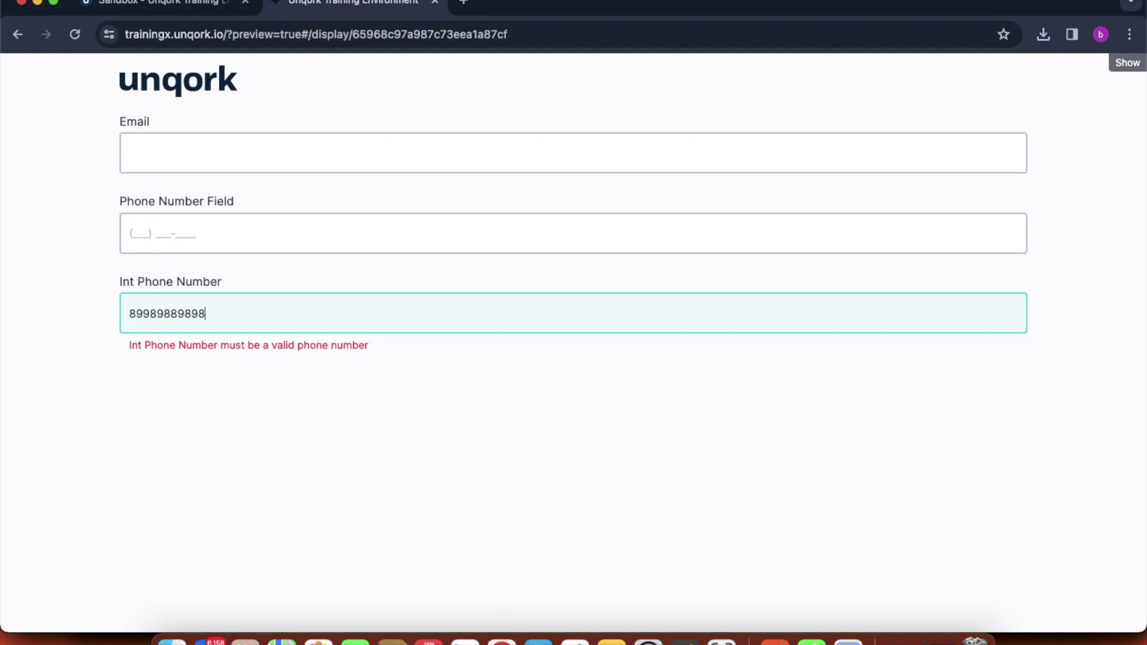
{"action": "key", "text": "BackSpace"}
{"action": "key", "text": "BackSpace"}
{"action": "key", "text": "BackSpace"}
{"action": "key", "text": "BackSpace"}
{"action": "key", "text": "BackSpace"}
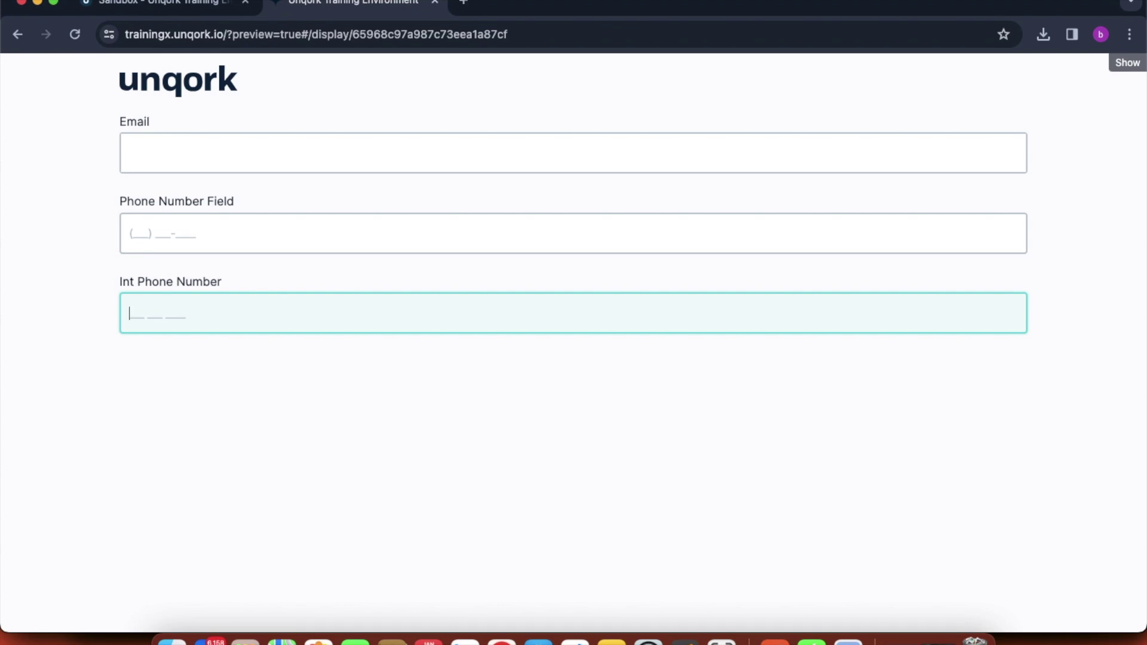
{"action": "type", "text": "29898989898"}
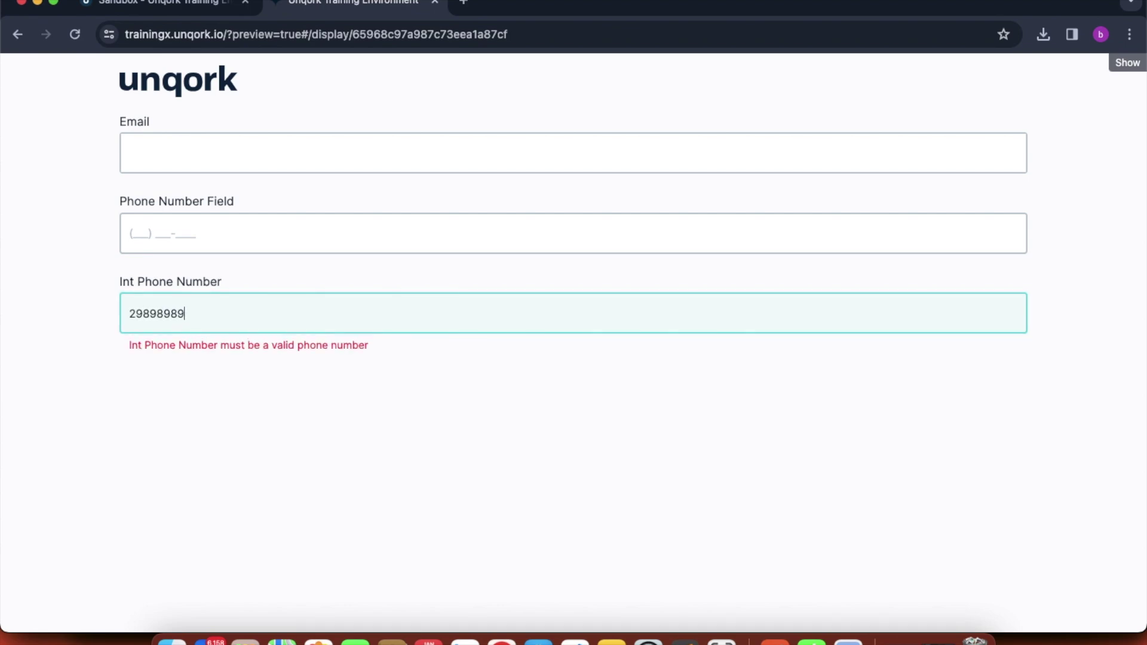
{"action": "left_click", "coordinate": [194, 7]}
- Choose India as Int Phone Number's Default Country, apply the settings, and save the module
{"action": "left_click", "coordinate": [528, 347]}
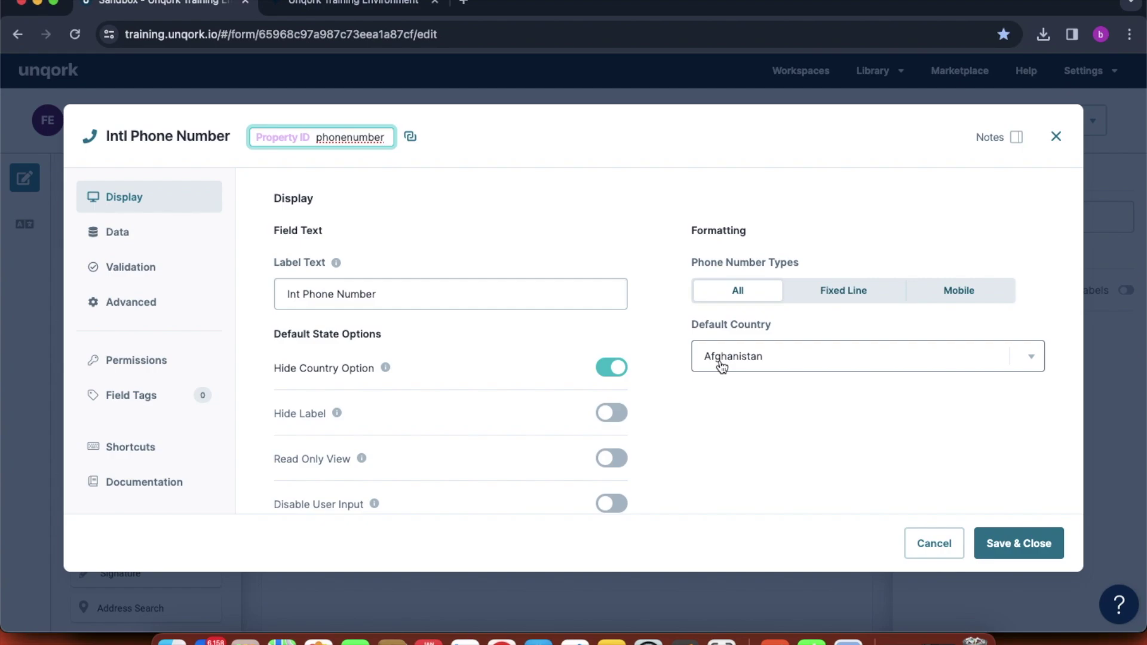
{"action": "left_click", "coordinate": [721, 364]}
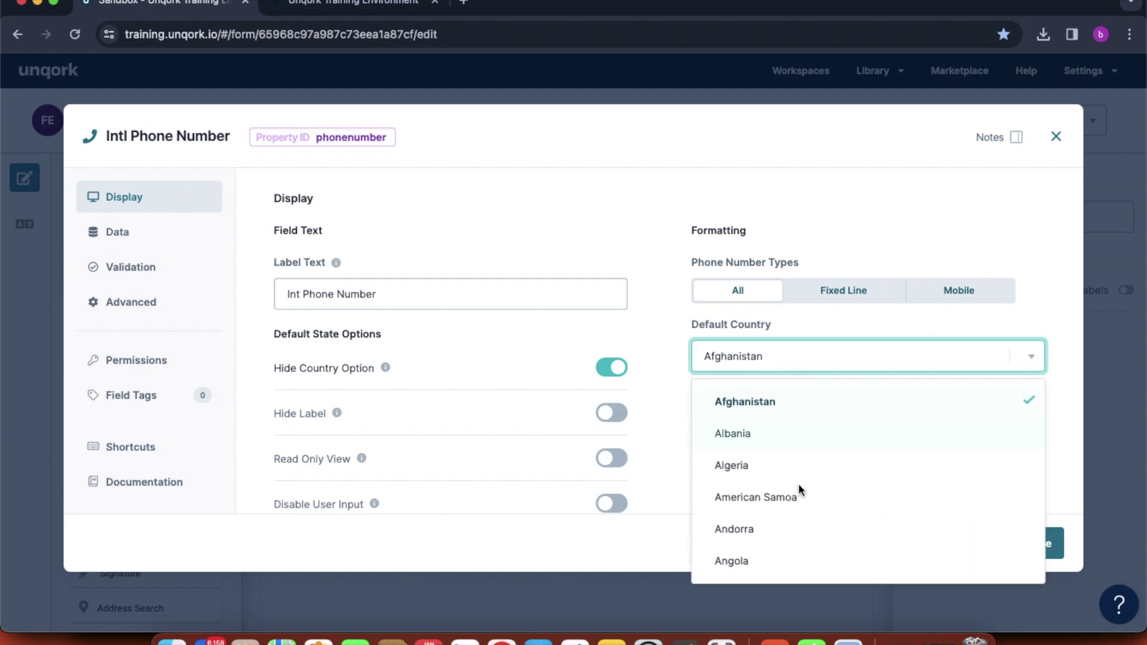
{"action": "scroll", "coordinate": [799, 519], "scroll_direction": "down", "scroll_amount": 7}
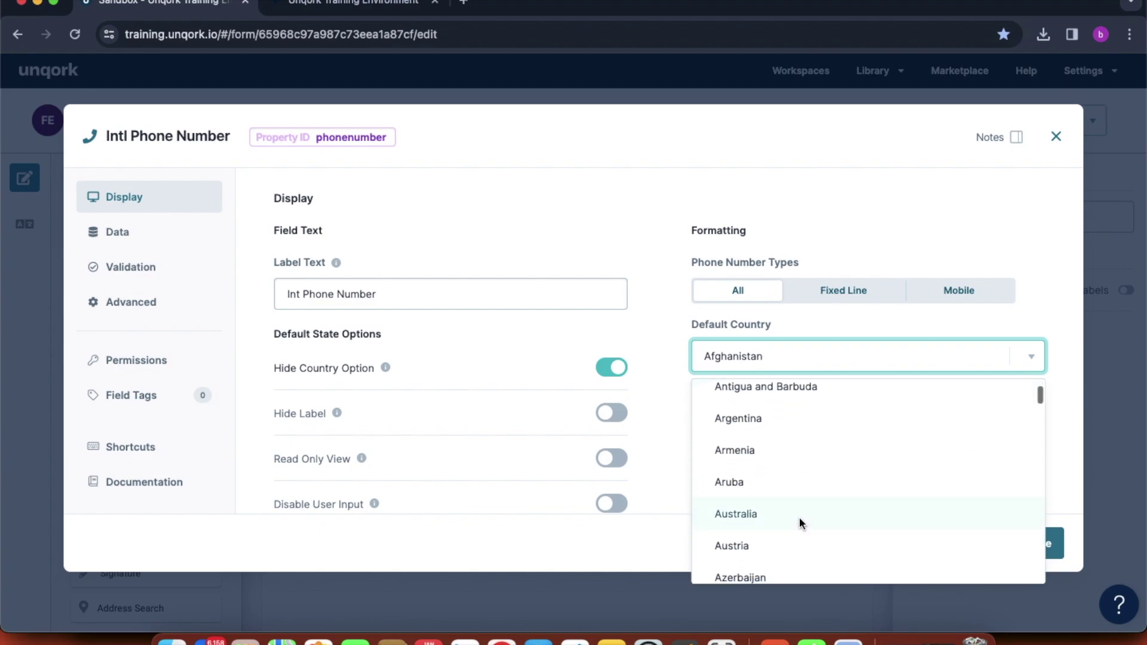
{"action": "scroll", "coordinate": [799, 519], "scroll_direction": "down", "scroll_amount": 5}
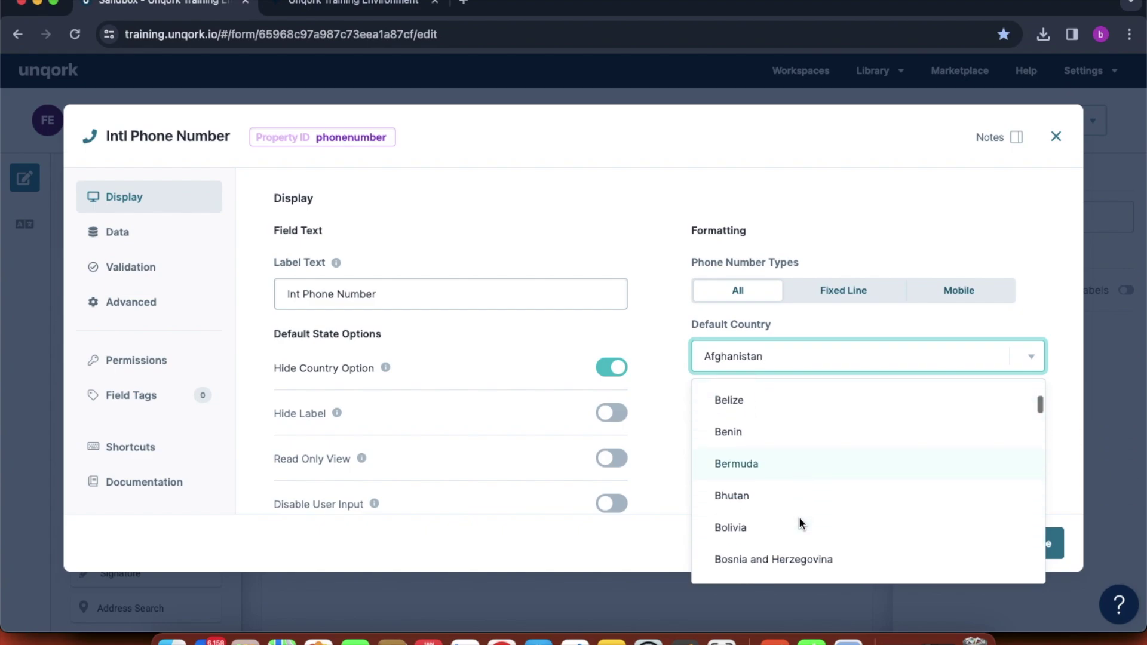
{"action": "scroll", "coordinate": [800, 519], "scroll_direction": "down", "scroll_amount": 3}
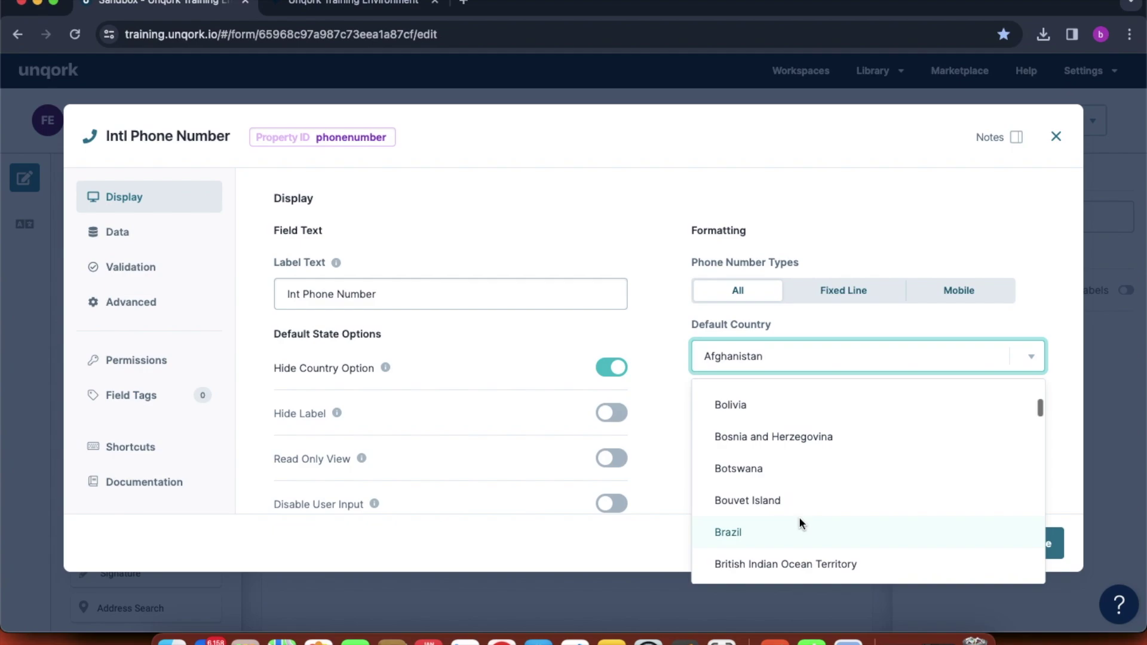
{"action": "scroll", "coordinate": [800, 519], "scroll_direction": "down", "scroll_amount": 8}
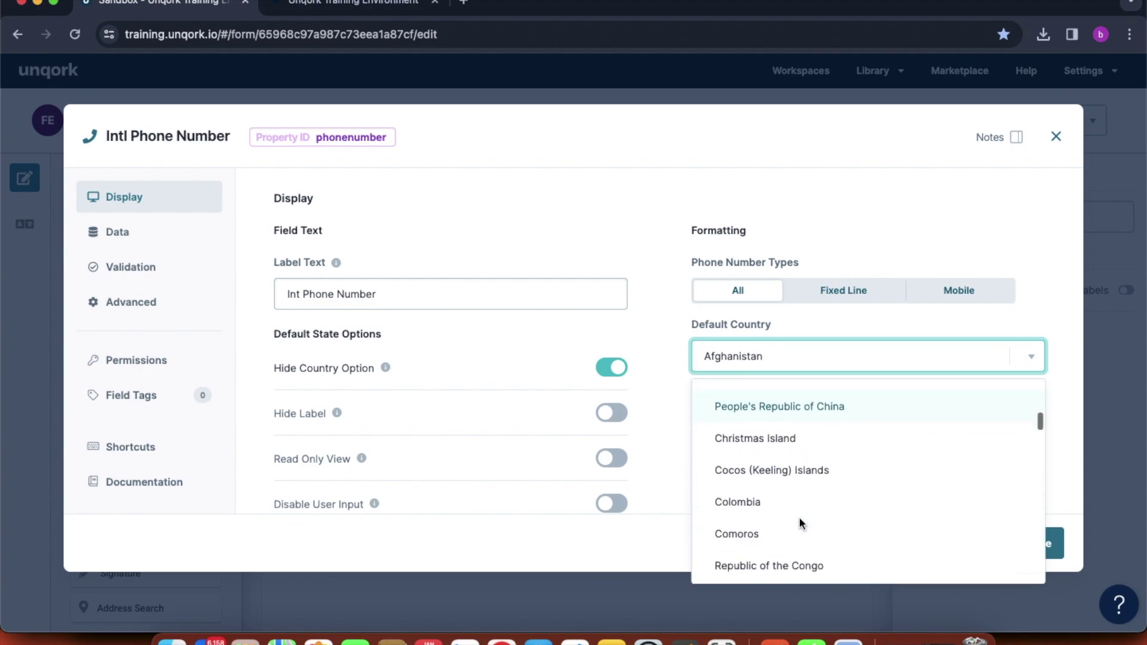
{"action": "scroll", "coordinate": [800, 519], "scroll_direction": "down", "scroll_amount": 8}
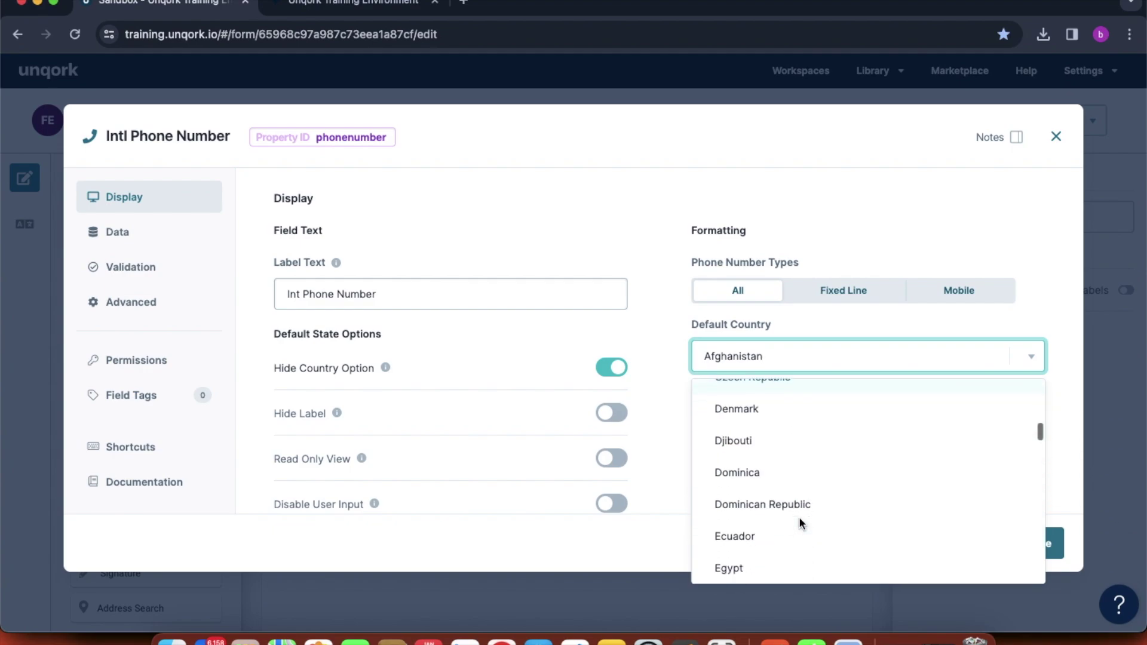
{"action": "scroll", "coordinate": [799, 517], "scroll_direction": "down", "scroll_amount": 8}
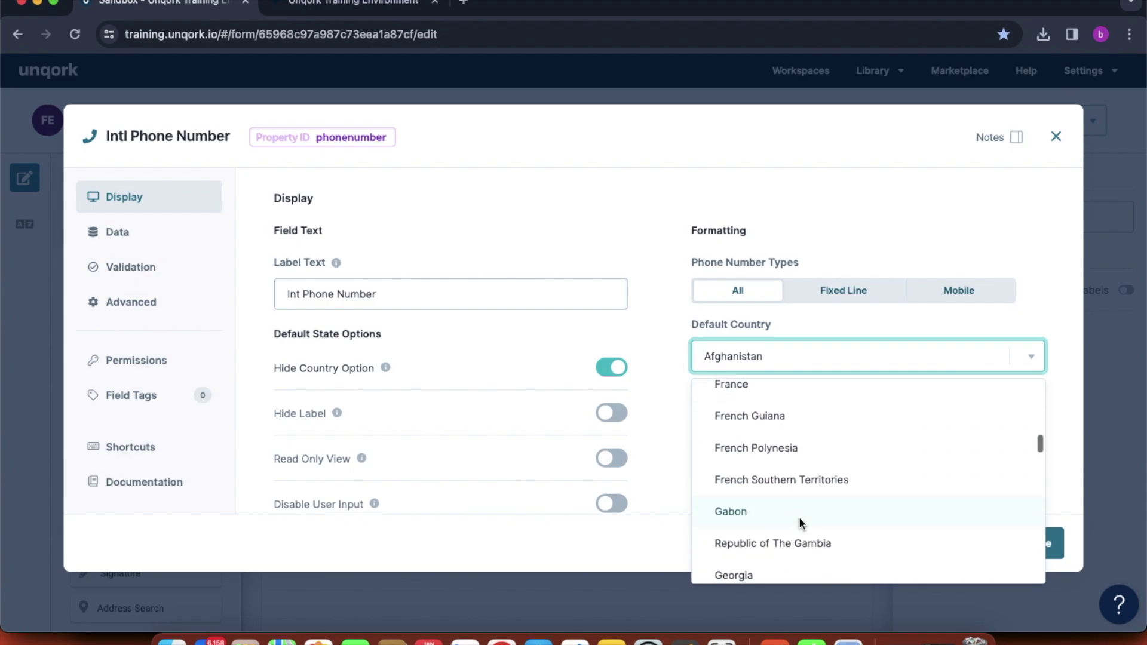
{"action": "scroll", "coordinate": [798, 517], "scroll_direction": "up", "scroll_amount": 6}
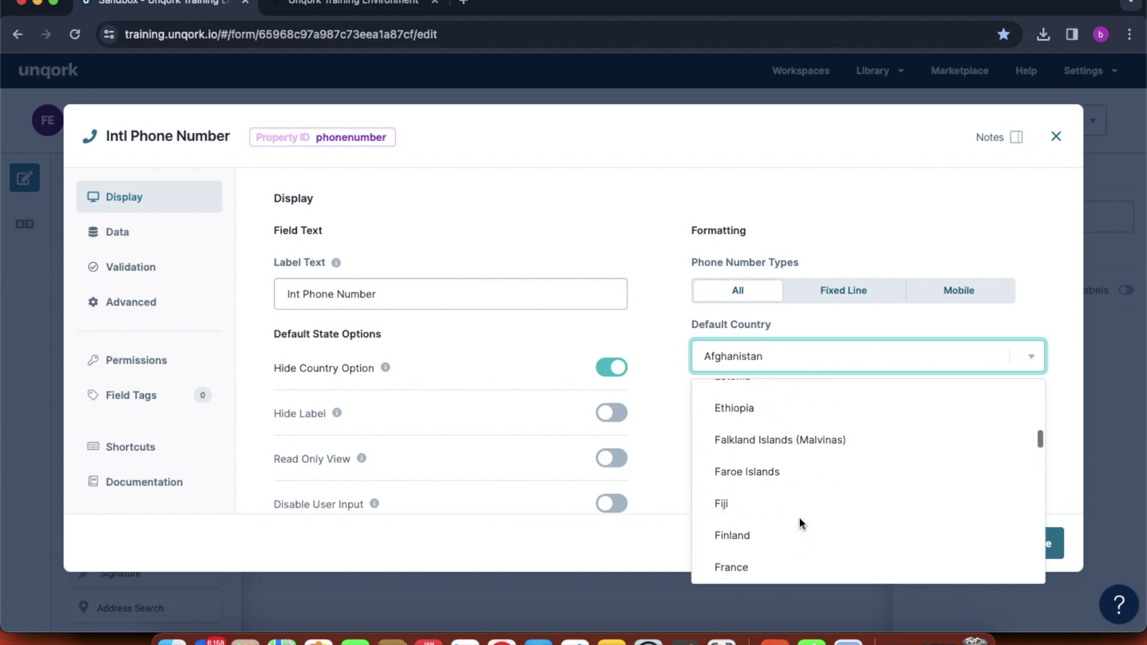
{"action": "scroll", "coordinate": [798, 518], "scroll_direction": "down", "scroll_amount": 2}
{"action": "scroll", "coordinate": [799, 517], "scroll_direction": "up", "scroll_amount": 3}
{"action": "scroll", "coordinate": [798, 517], "scroll_direction": "down", "scroll_amount": 8}
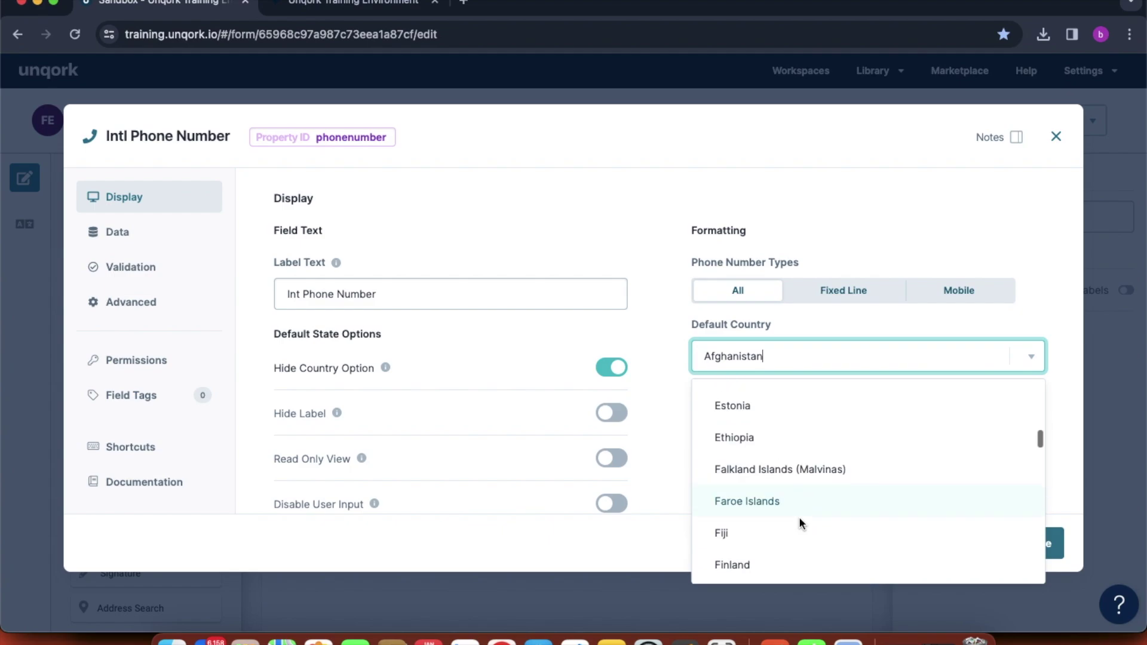
{"action": "scroll", "coordinate": [800, 524], "scroll_direction": "down", "scroll_amount": 6}
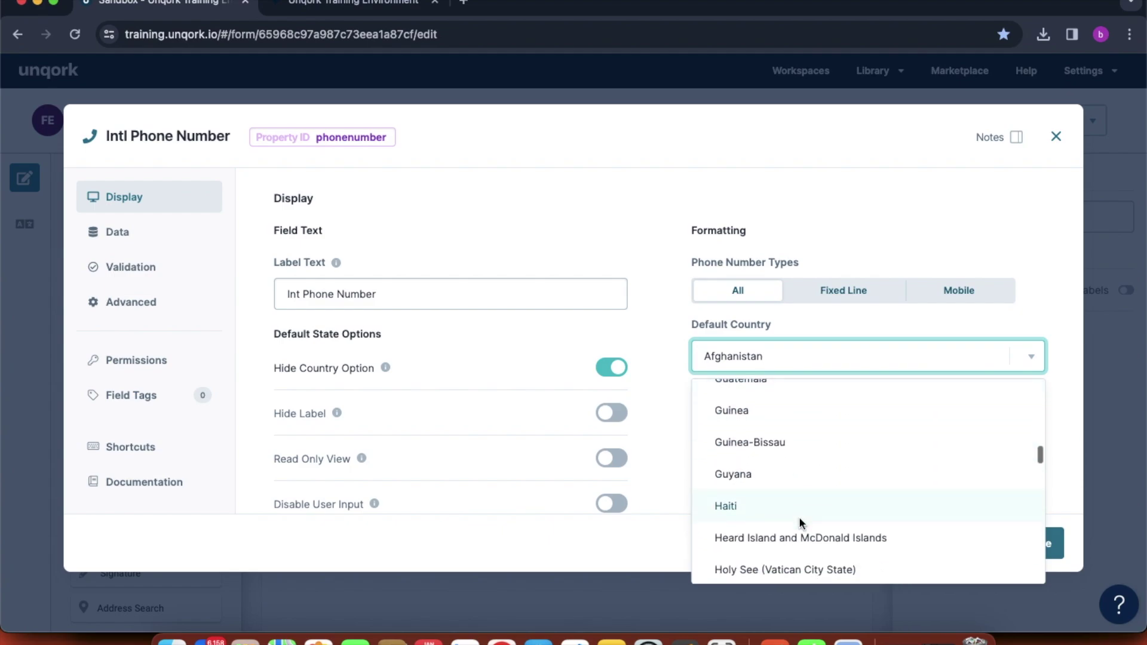
{"action": "scroll", "coordinate": [799, 518], "scroll_direction": "down", "scroll_amount": 3}
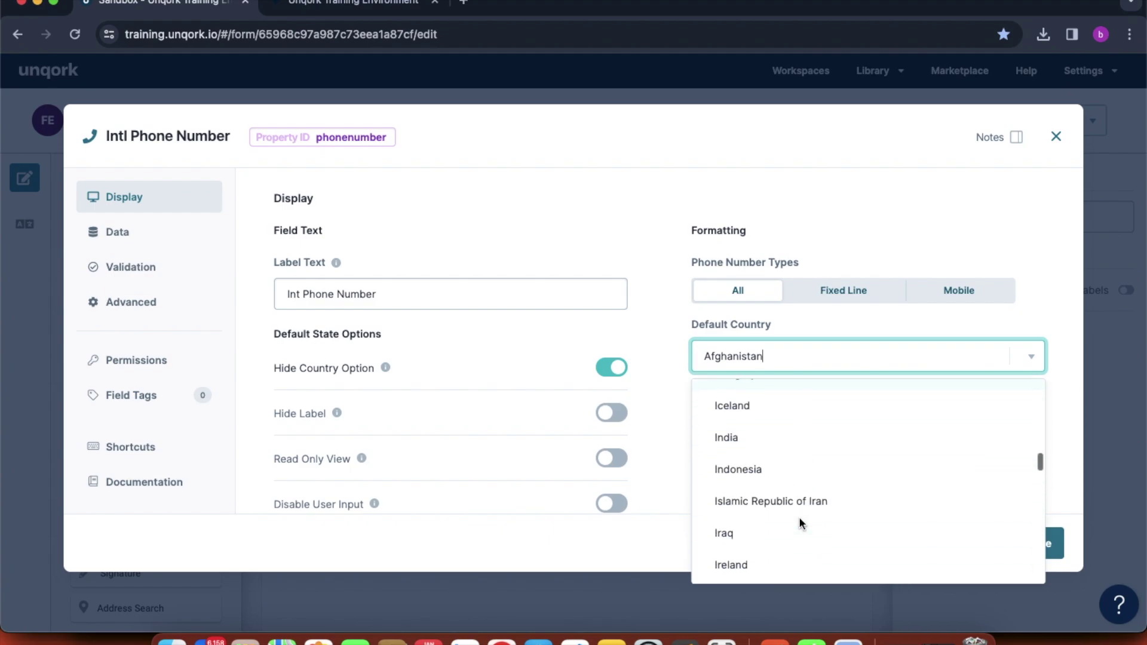
{"action": "left_click", "coordinate": [744, 428]}
{"action": "left_click", "coordinate": [1018, 543]}
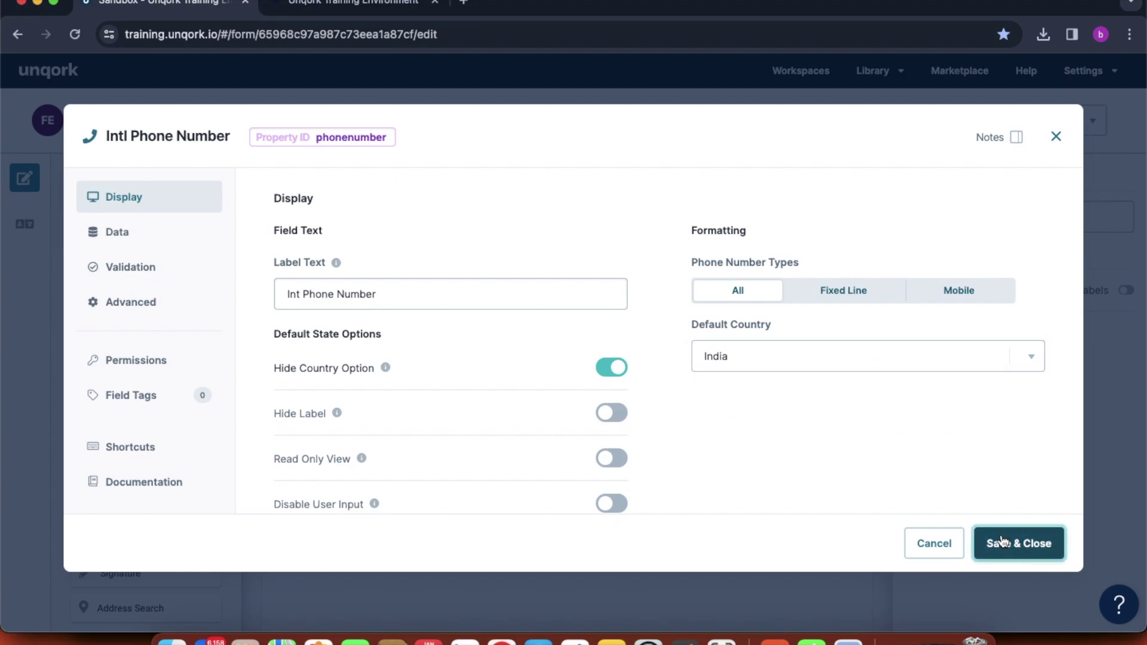
{"action": "left_click", "coordinate": [1053, 120]}
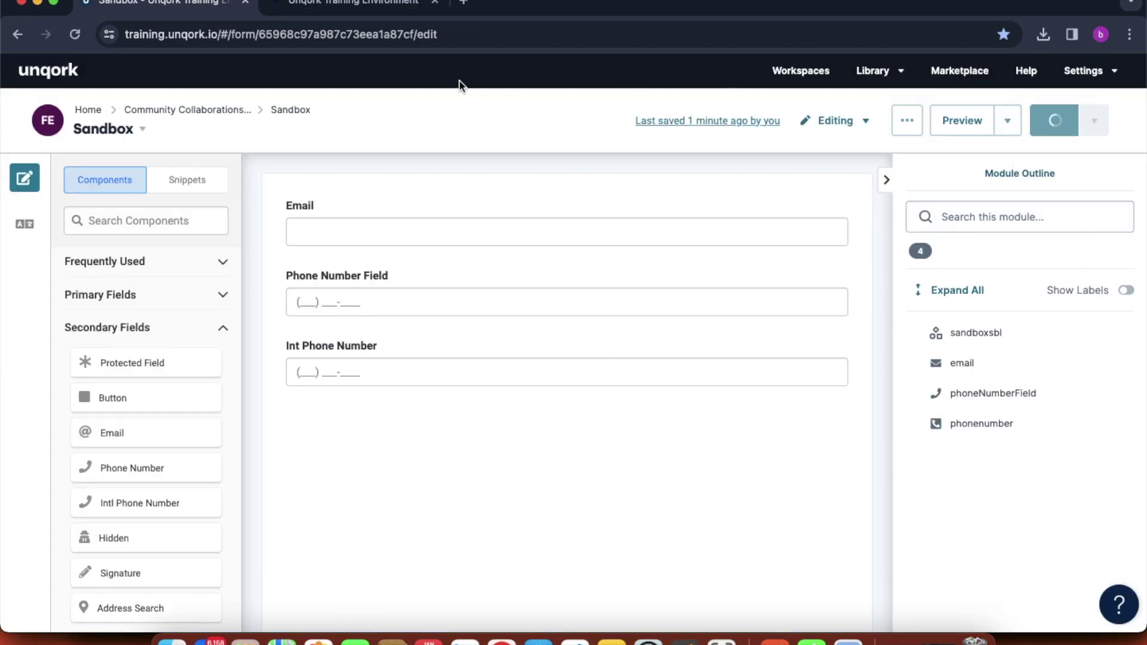
{"action": "left_click", "coordinate": [353, 2]}
{"action": "left_click", "coordinate": [72, 35]}
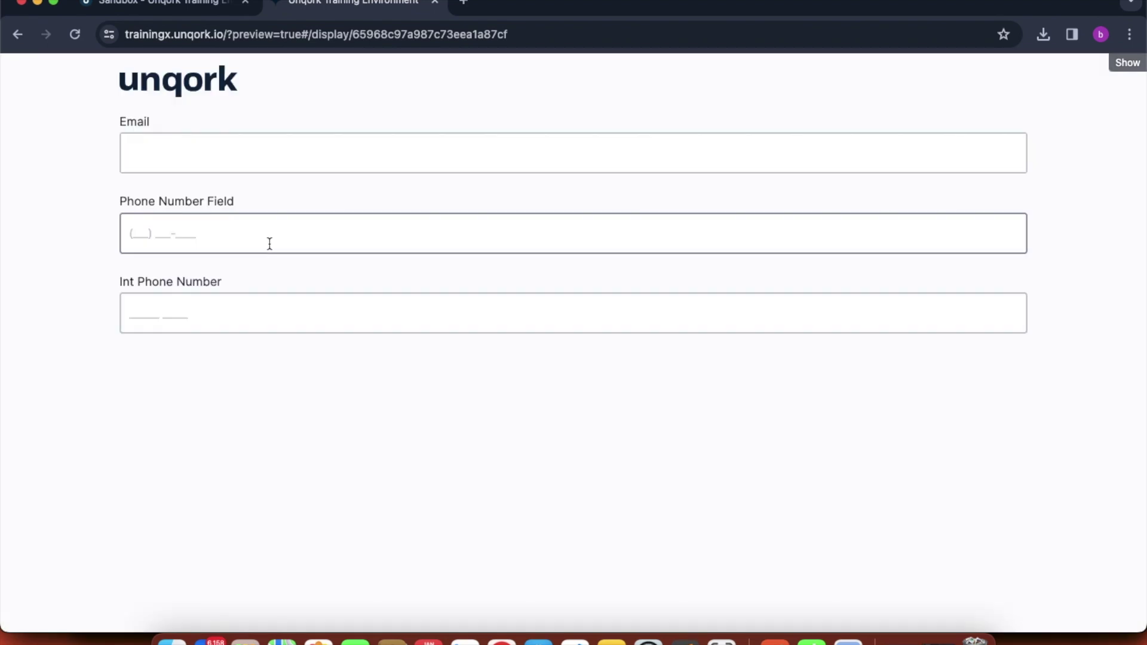
{"action": "left_click", "coordinate": [225, 310]}
{"action": "type", "text": "232323232323"}
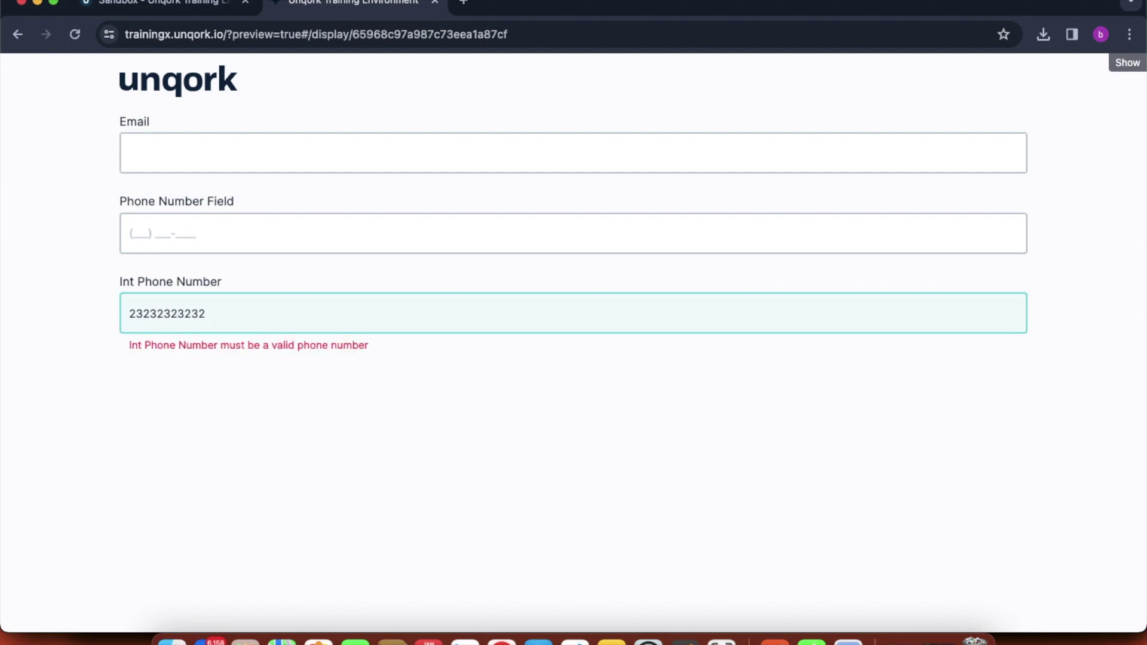
{"action": "key", "text": "BackSpace"}
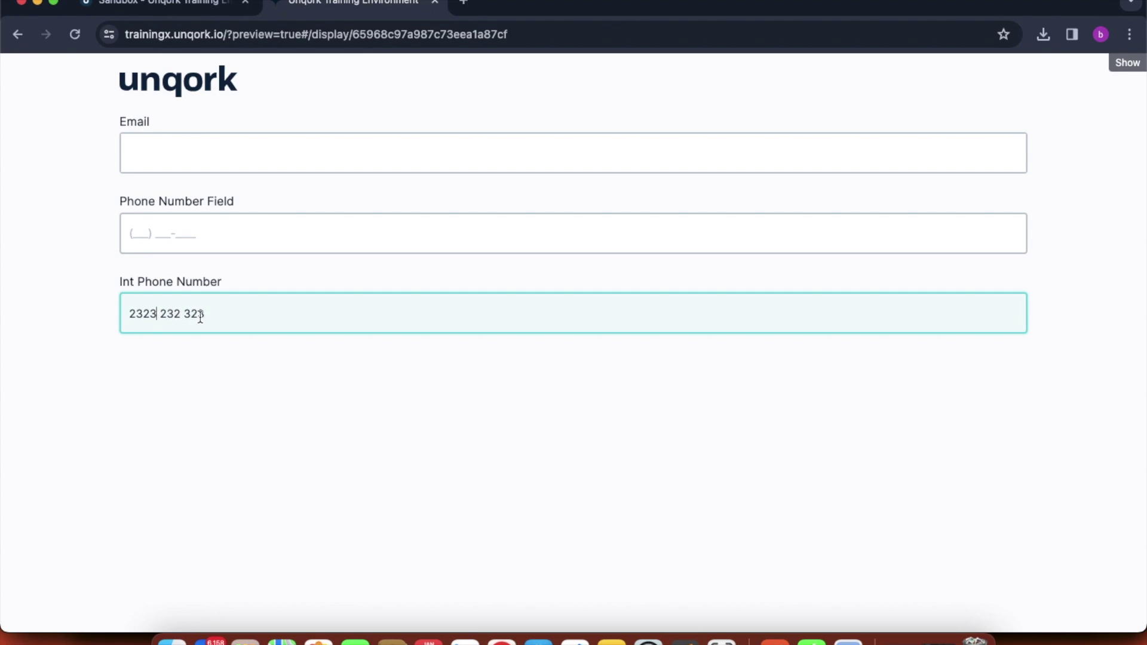
{"action": "left_click_drag", "start_coordinate": [210, 313], "coordinate": [154, 323]}
{"action": "left_click", "coordinate": [176, 363]}
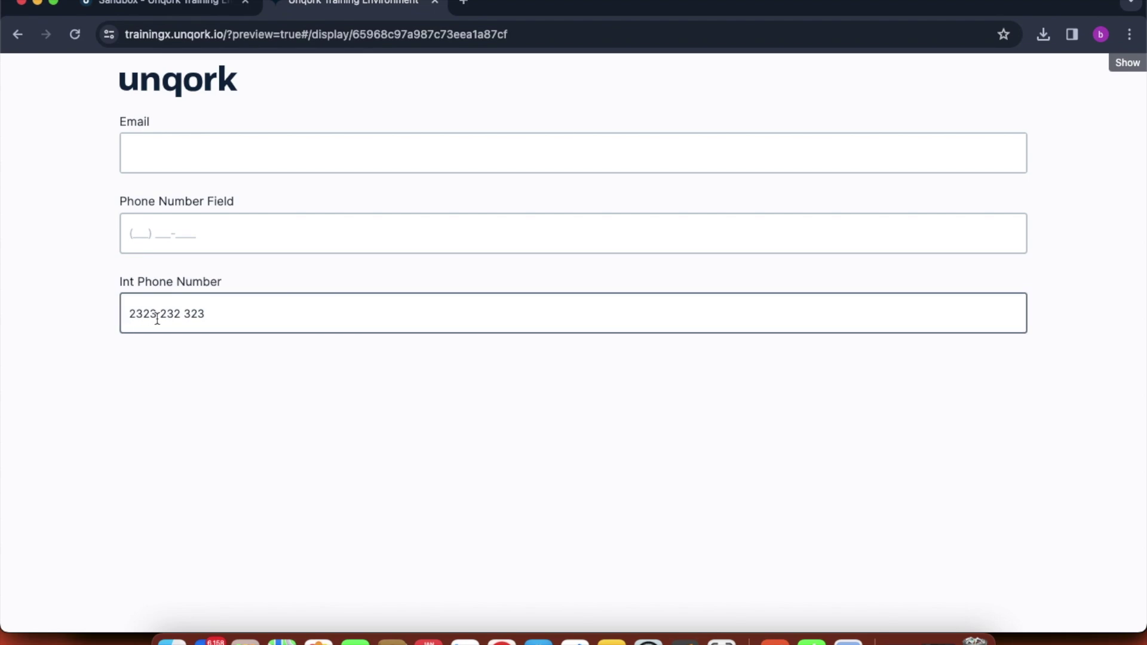
{"action": "left_click", "coordinate": [160, 317]}
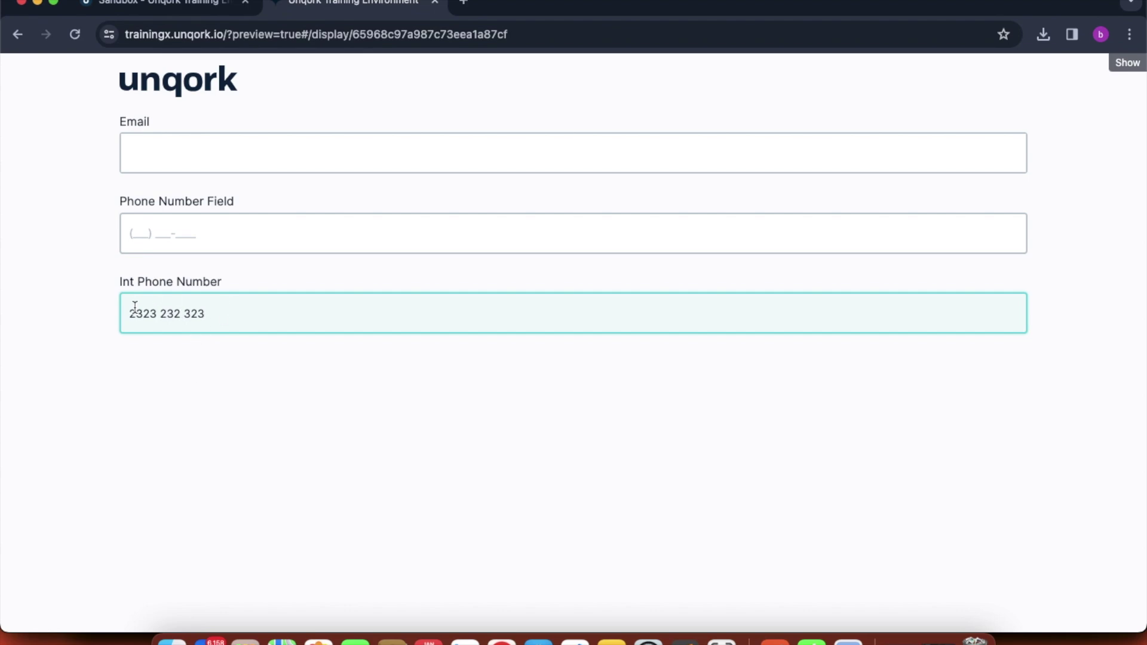
{"action": "left_click", "coordinate": [212, 7]}
{"action": "left_click", "coordinate": [526, 347]}
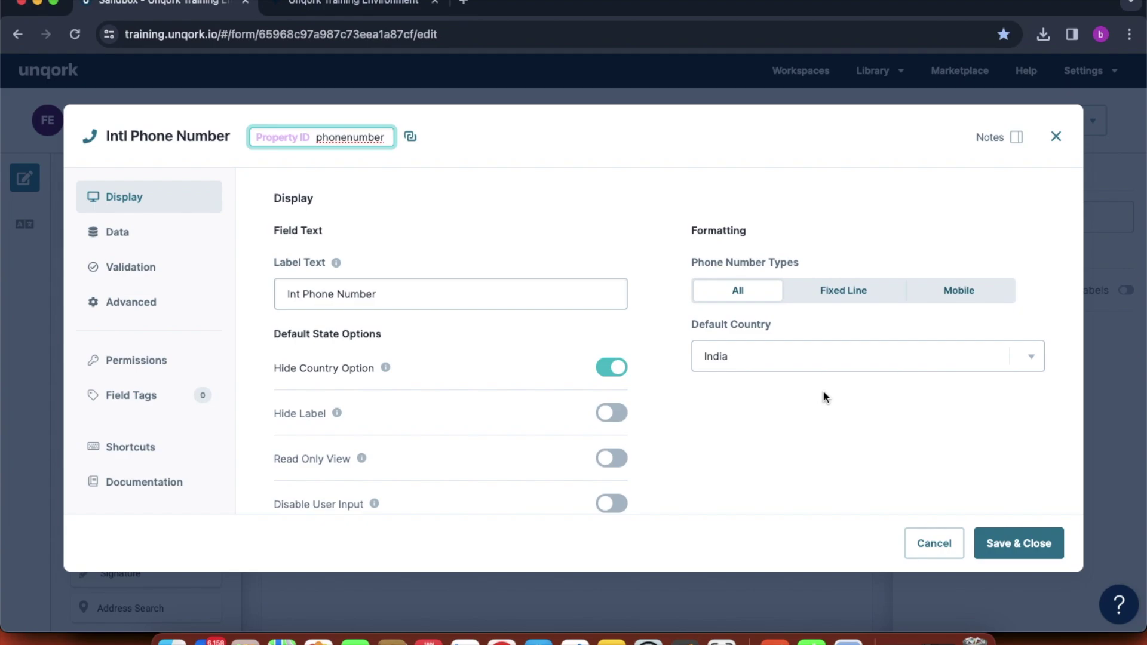
- Set Phone Number Types to Fixed Line after briefly trying Mobile
{"action": "left_click", "coordinate": [858, 301]}
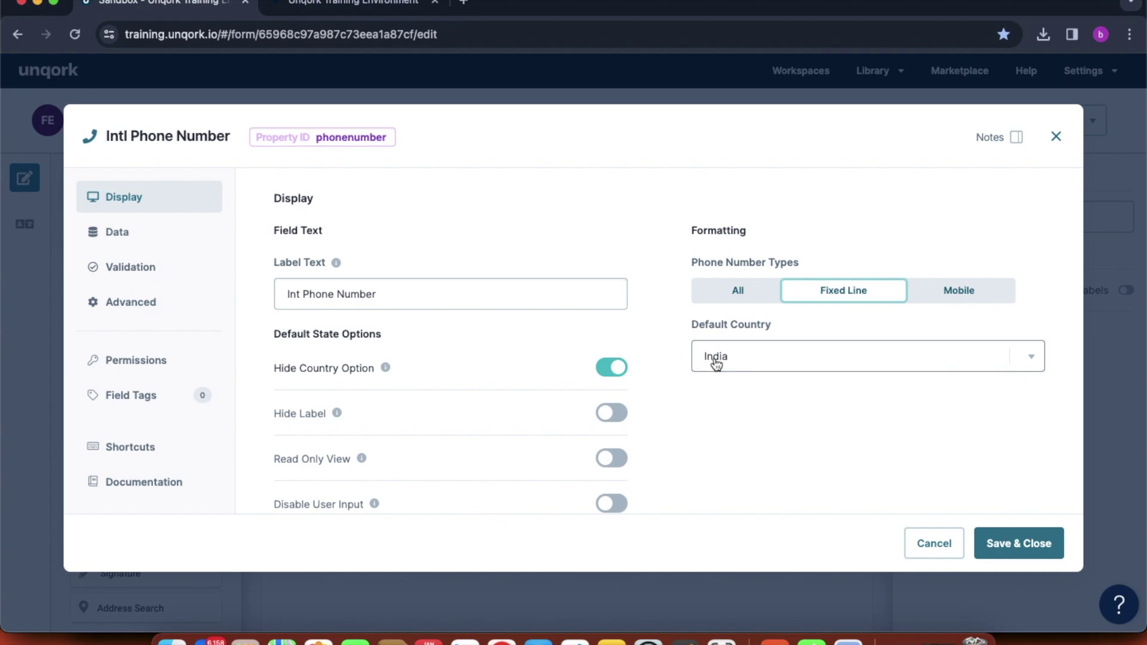
{"action": "left_click", "coordinate": [965, 291]}
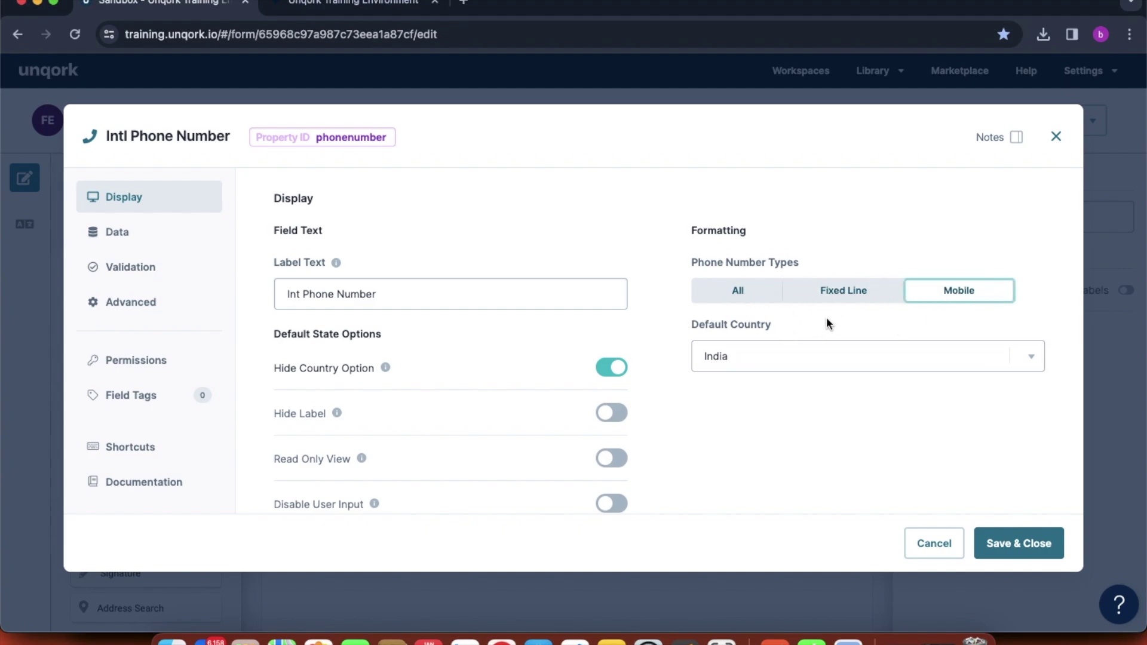
{"action": "left_click", "coordinate": [848, 301]}
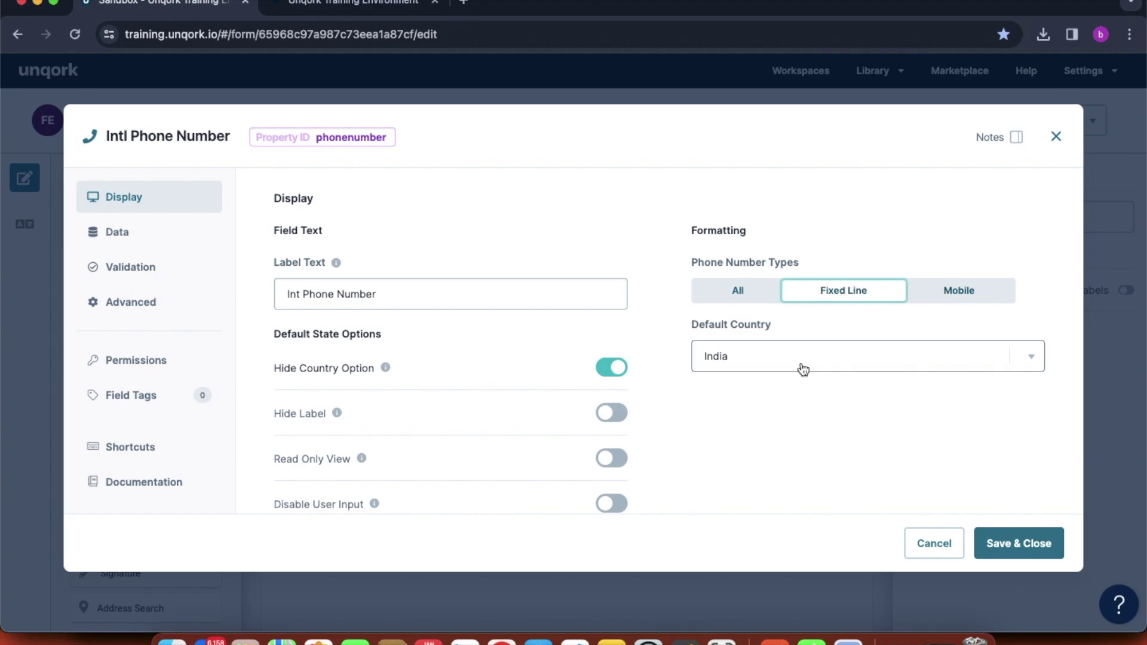
- Inspect the Validation section's Phone Number Error Message, then close the Int Phone Number settings
{"action": "scroll", "coordinate": [446, 455], "scroll_direction": "down", "scroll_amount": 5}
{"action": "scroll", "coordinate": [445, 449], "scroll_direction": "down", "scroll_amount": 7}
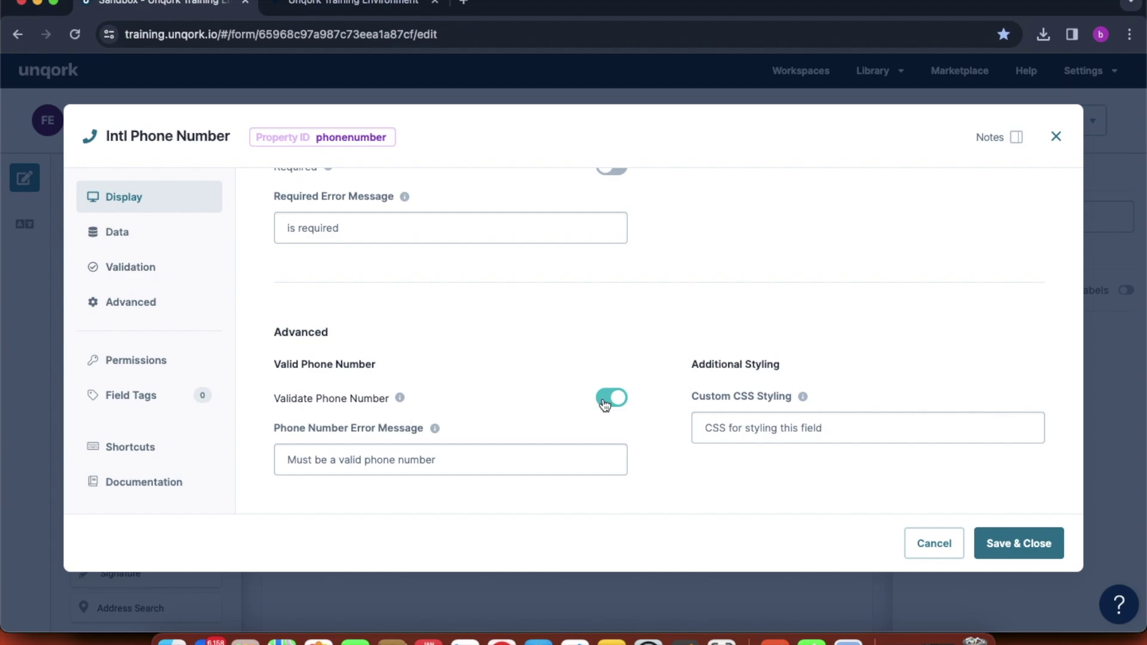
{"action": "left_click", "coordinate": [489, 461]}
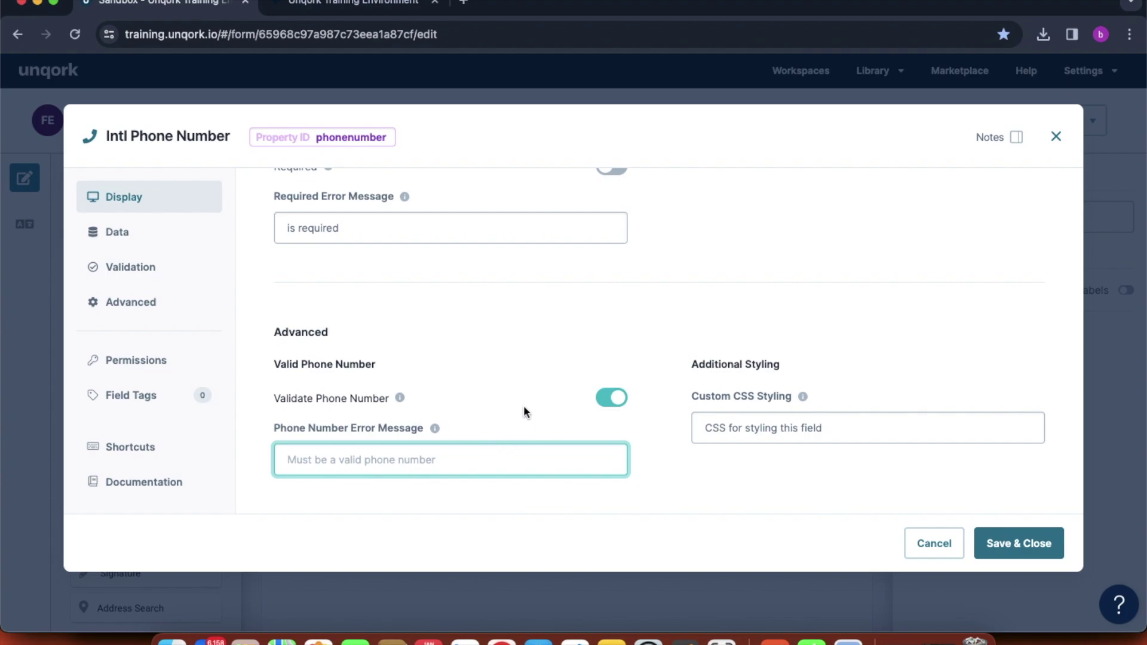
{"action": "scroll", "coordinate": [525, 412], "scroll_direction": "up", "scroll_amount": 2}
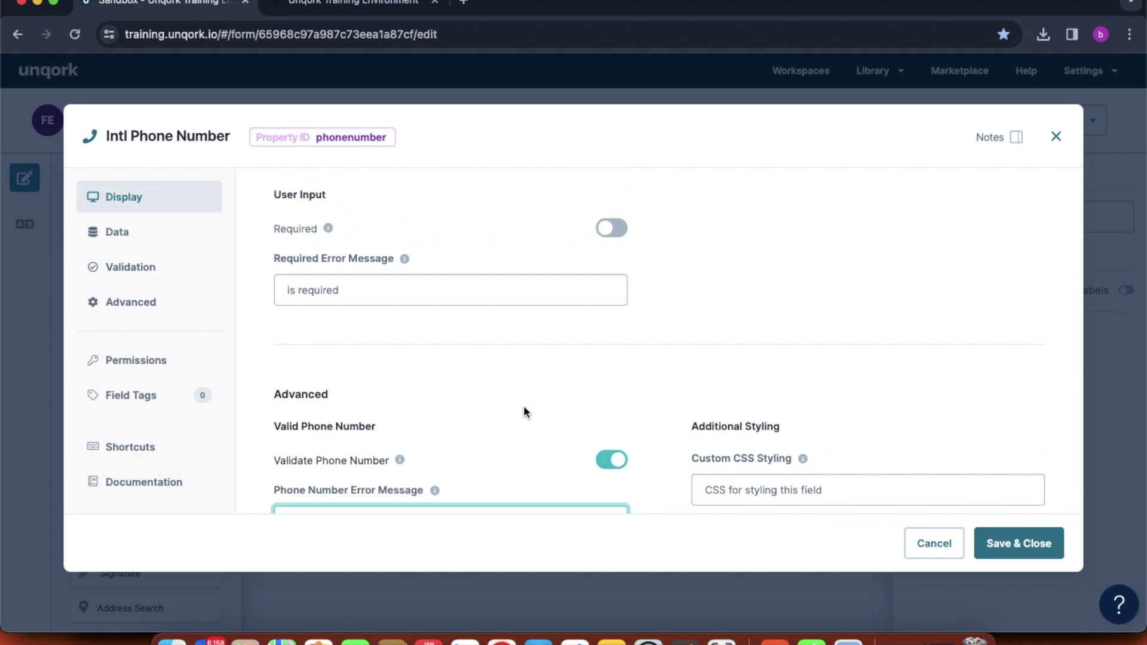
{"action": "scroll", "coordinate": [618, 374], "scroll_direction": "up", "scroll_amount": 5}
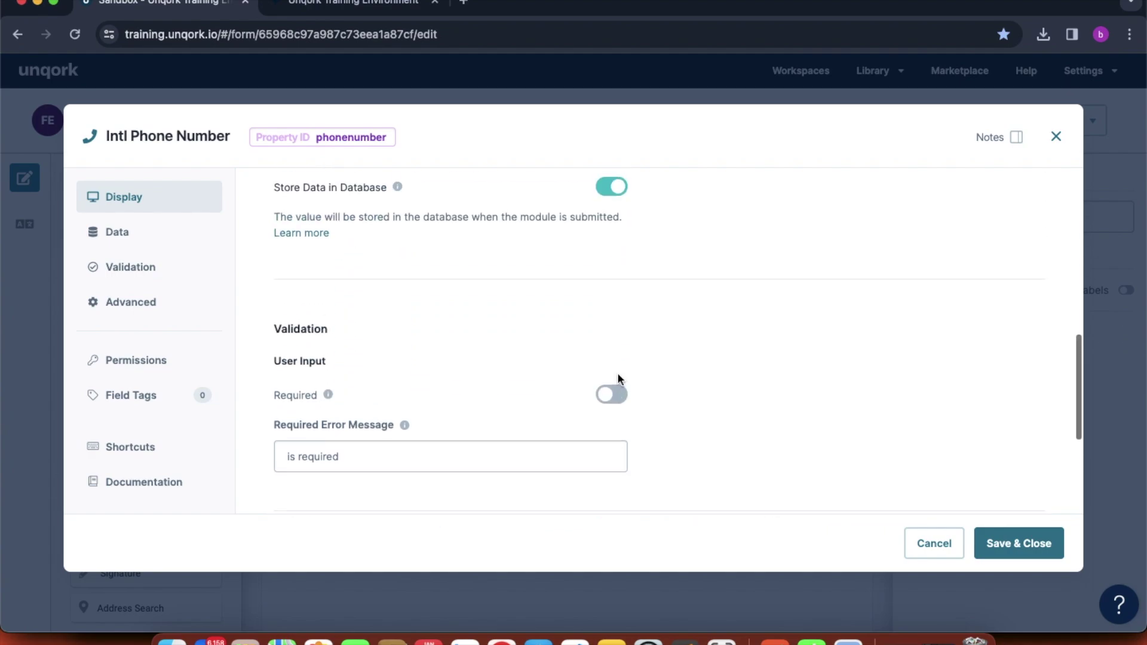
{"action": "scroll", "coordinate": [619, 379], "scroll_direction": "down", "scroll_amount": 2}
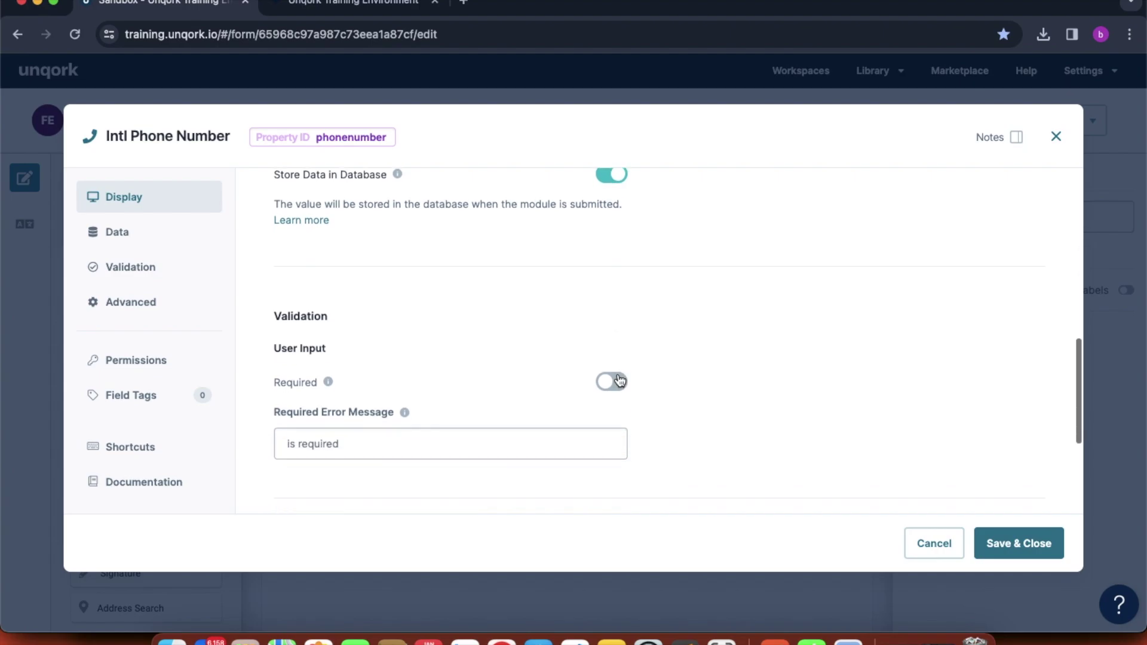
{"action": "scroll", "coordinate": [686, 369], "scroll_direction": "up", "scroll_amount": 2}
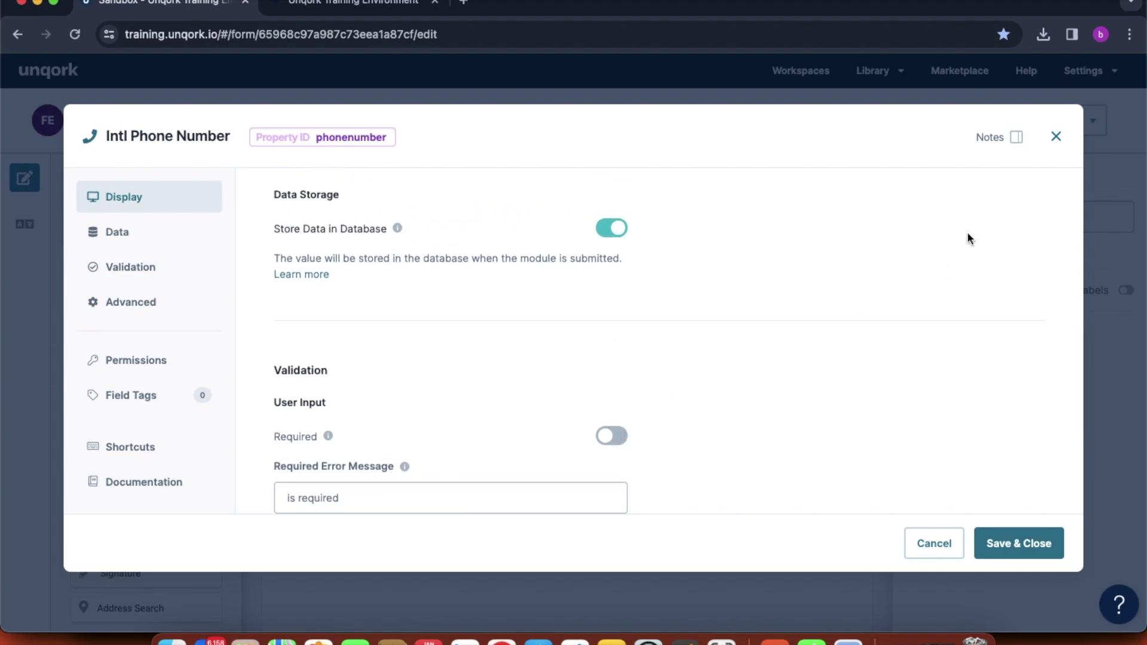
{"action": "left_click", "coordinate": [1056, 136]}
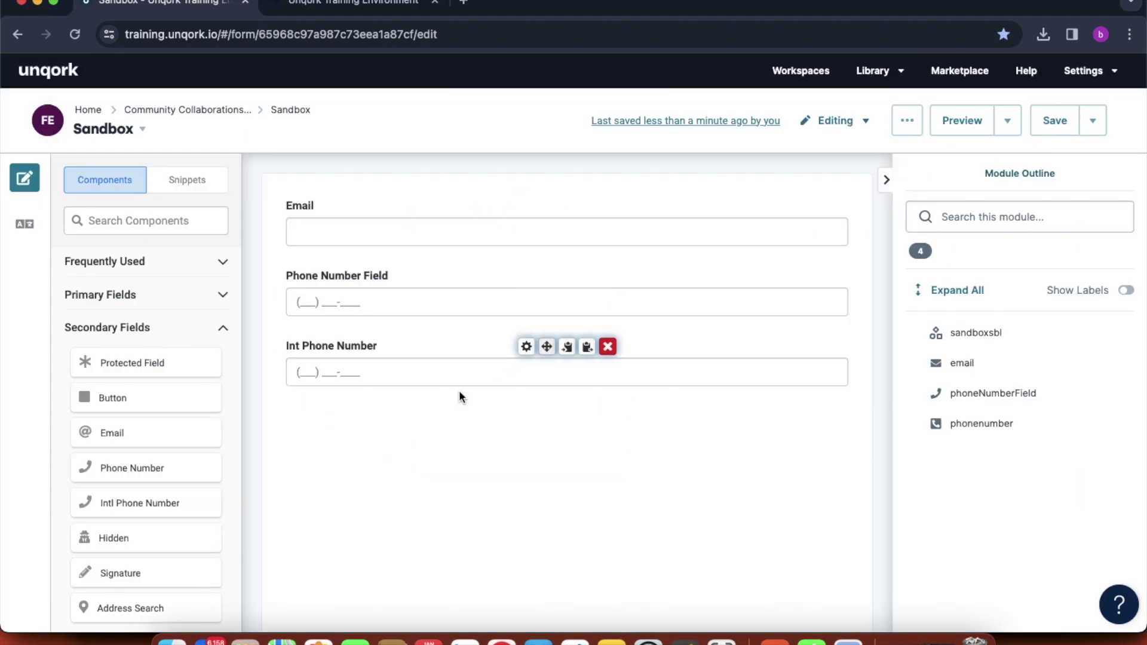